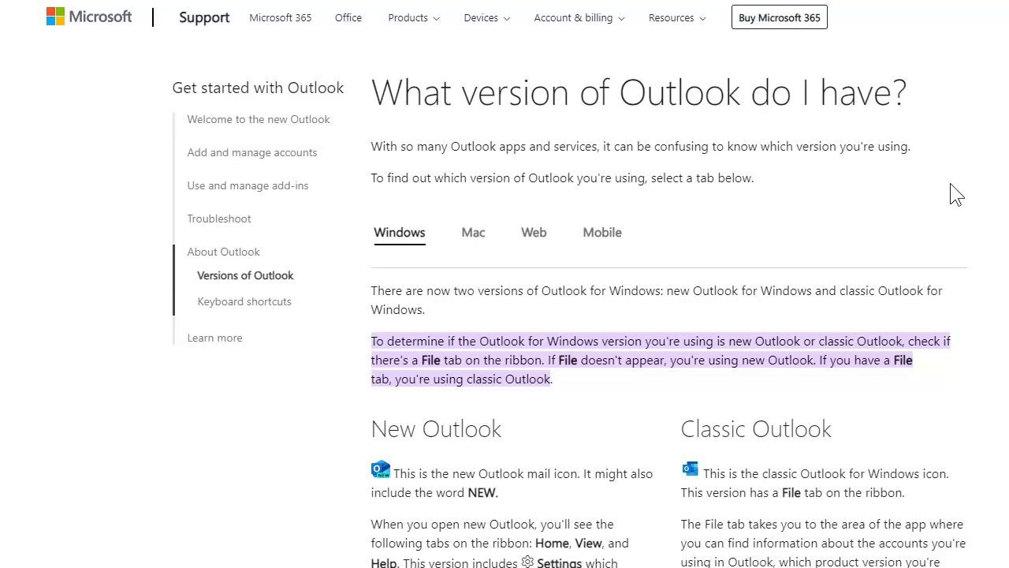
{"action": "scroll", "coordinate": [956, 194], "scroll_direction": "down", "scroll_amount": 3}
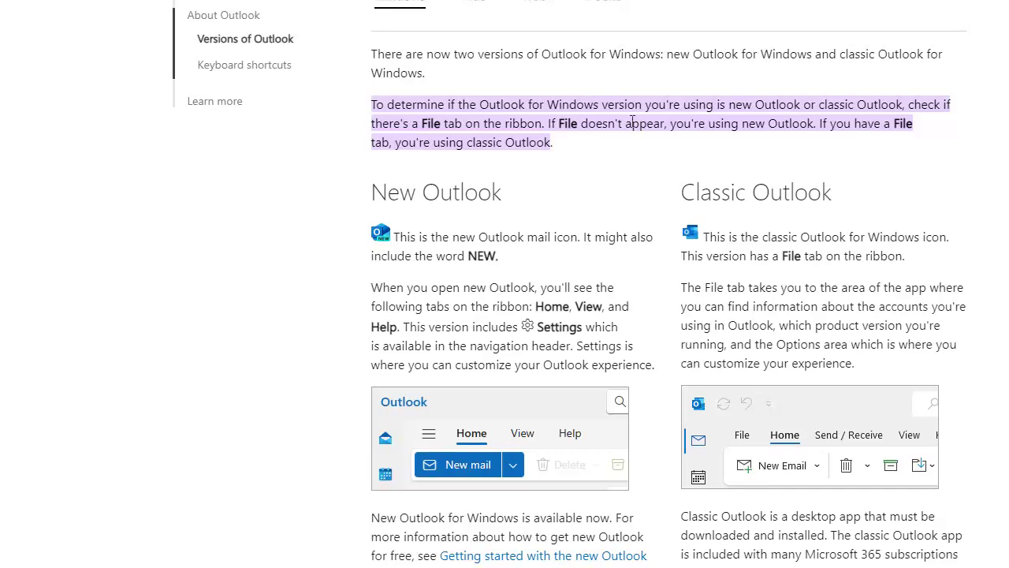
{"action": "scroll", "coordinate": [662, 151], "scroll_direction": "up", "scroll_amount": 3}
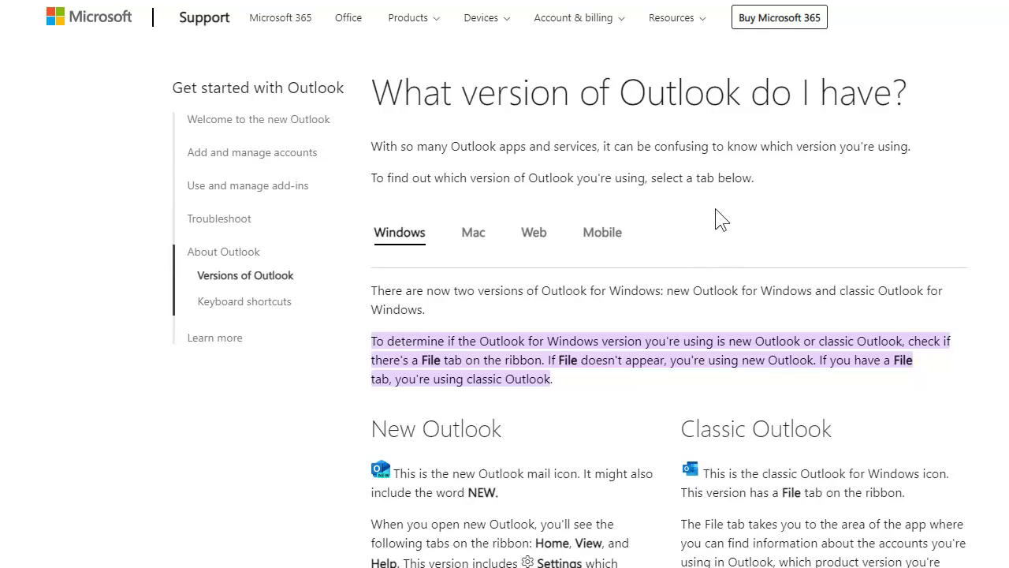
{"action": "scroll", "coordinate": [722, 221], "scroll_direction": "down", "scroll_amount": 3}
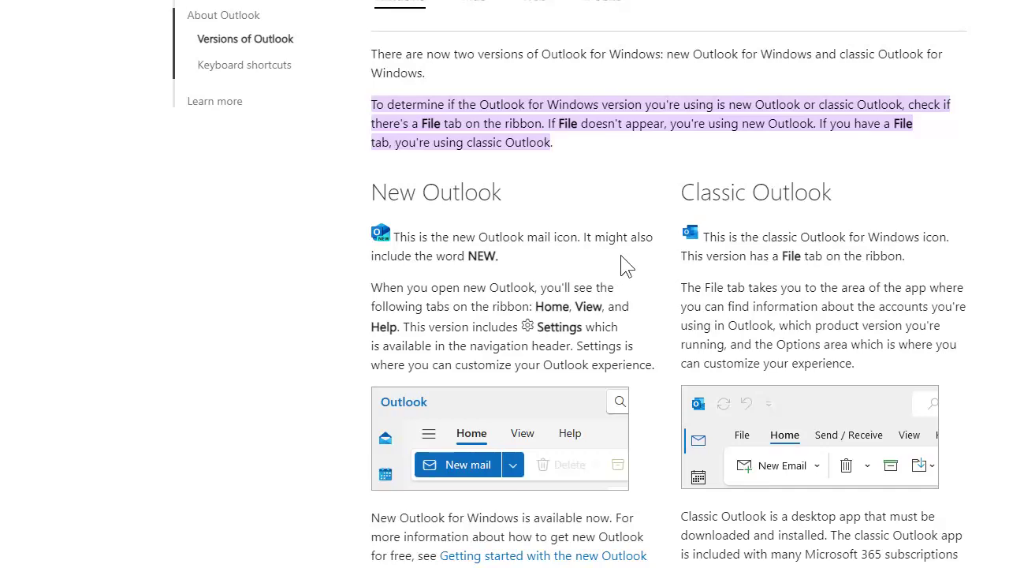
{"action": "scroll", "coordinate": [668, 234], "scroll_direction": "down", "scroll_amount": 6}
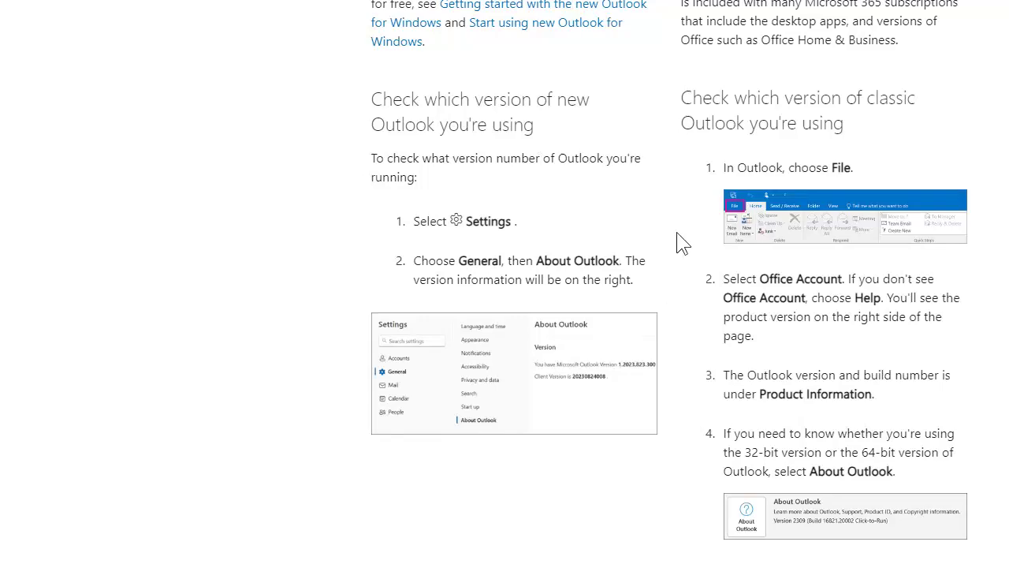
{"action": "scroll", "coordinate": [676, 242], "scroll_direction": "down", "scroll_amount": 4}
{"action": "scroll", "coordinate": [676, 242], "scroll_direction": "down", "scroll_amount": 2}
{"action": "scroll", "coordinate": [677, 242], "scroll_direction": "up", "scroll_amount": 15}
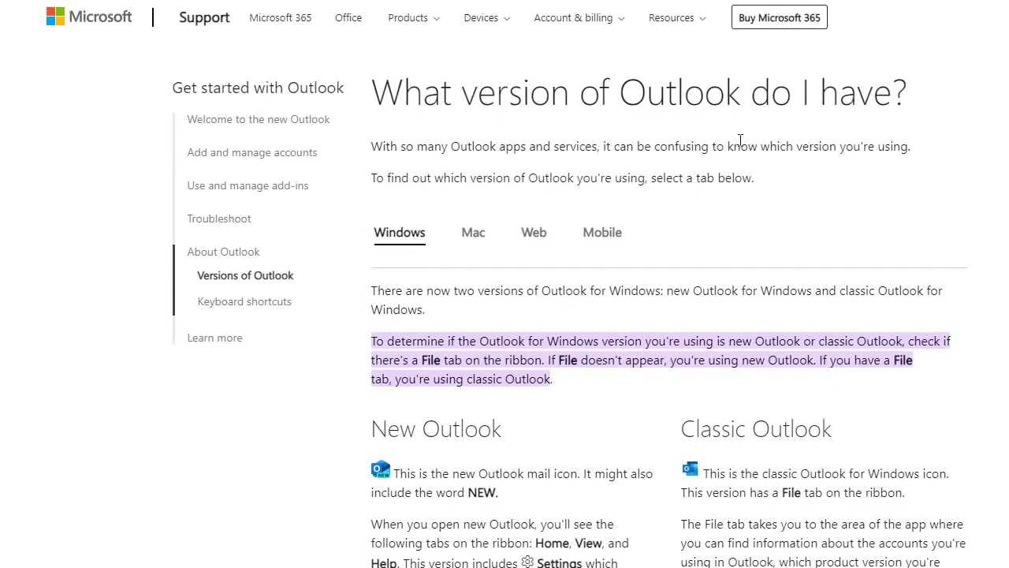
{"action": "scroll", "coordinate": [683, 196], "scroll_direction": "down", "scroll_amount": 2}
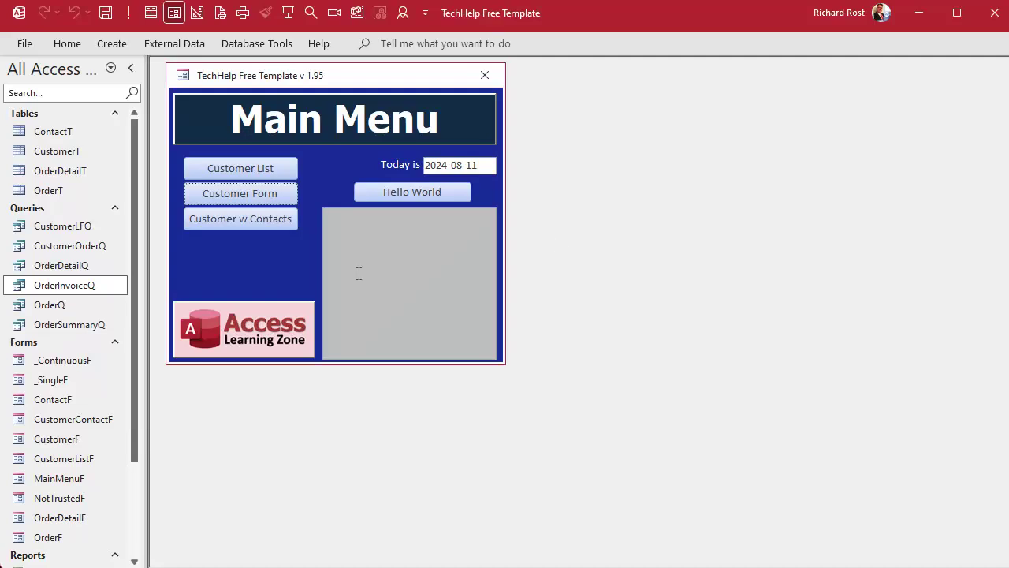
Step: Open the Customers form on the first record, glance at its contact notes, then close them
{"action": "left_click", "coordinate": [248, 194]}
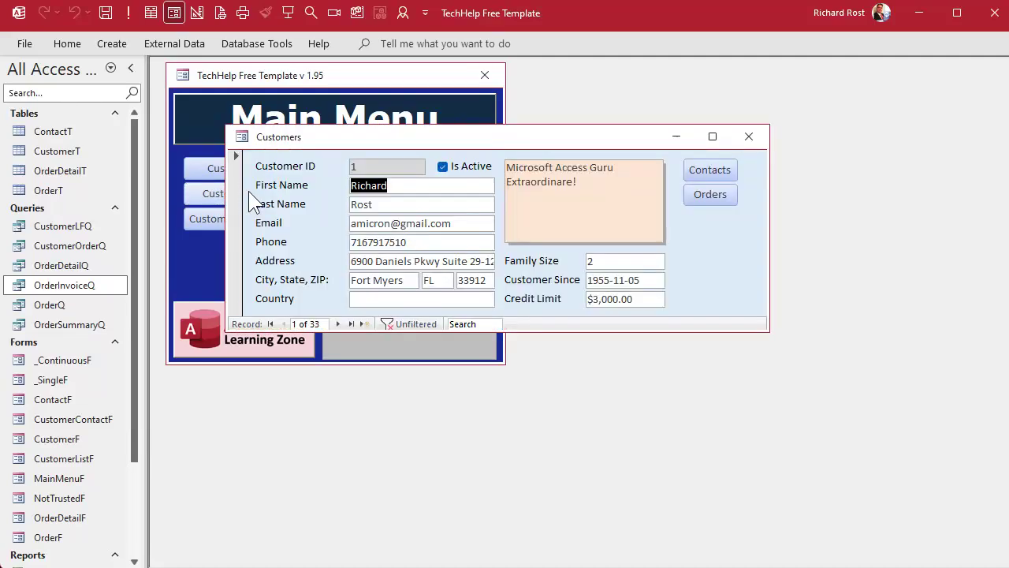
{"action": "left_click", "coordinate": [709, 169]}
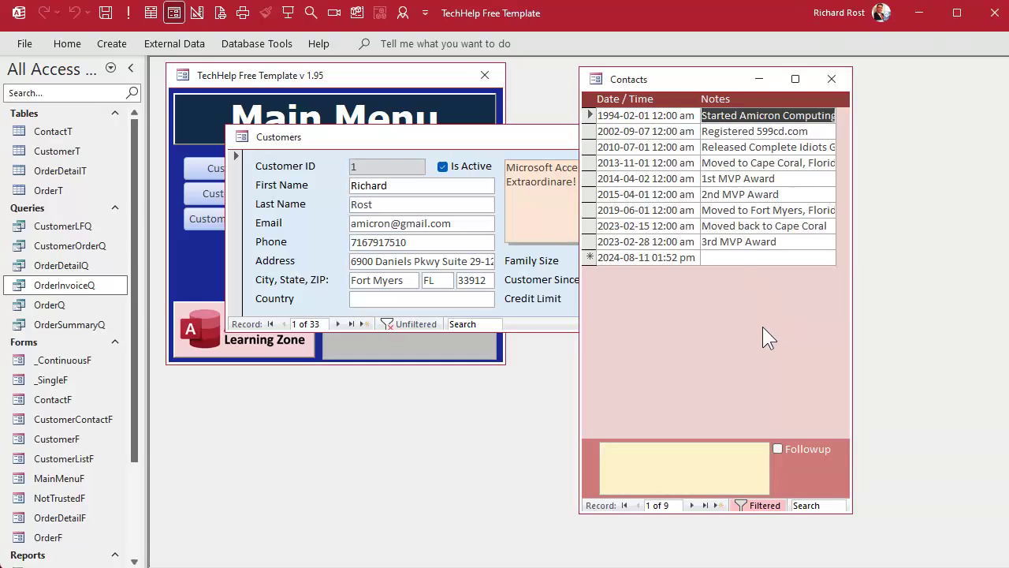
{"action": "left_click", "coordinate": [831, 79]}
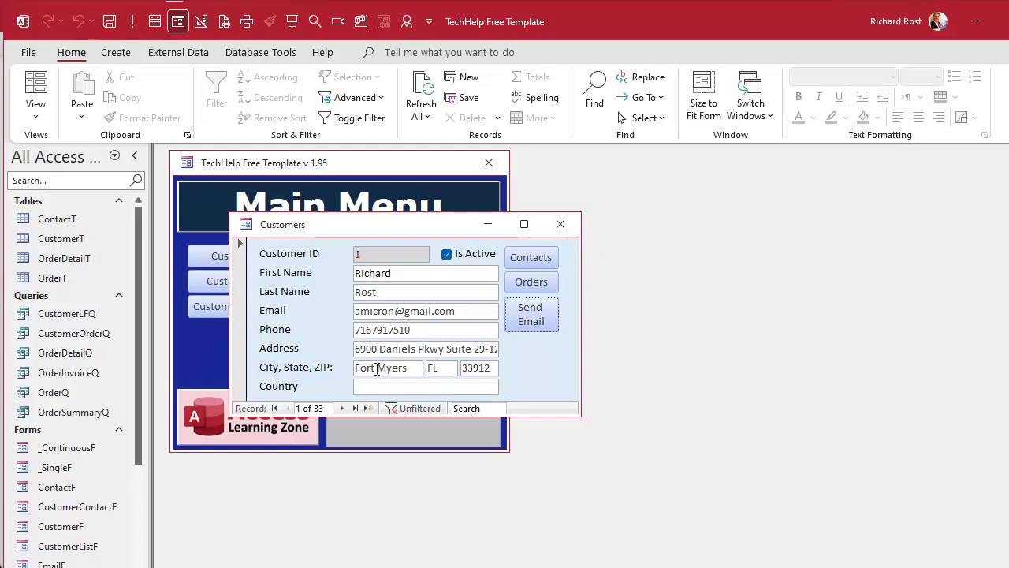
Step: Send the customer an email with subject 'this is the subject' and body 'how are you today?'
{"action": "left_click", "coordinate": [541, 319]}
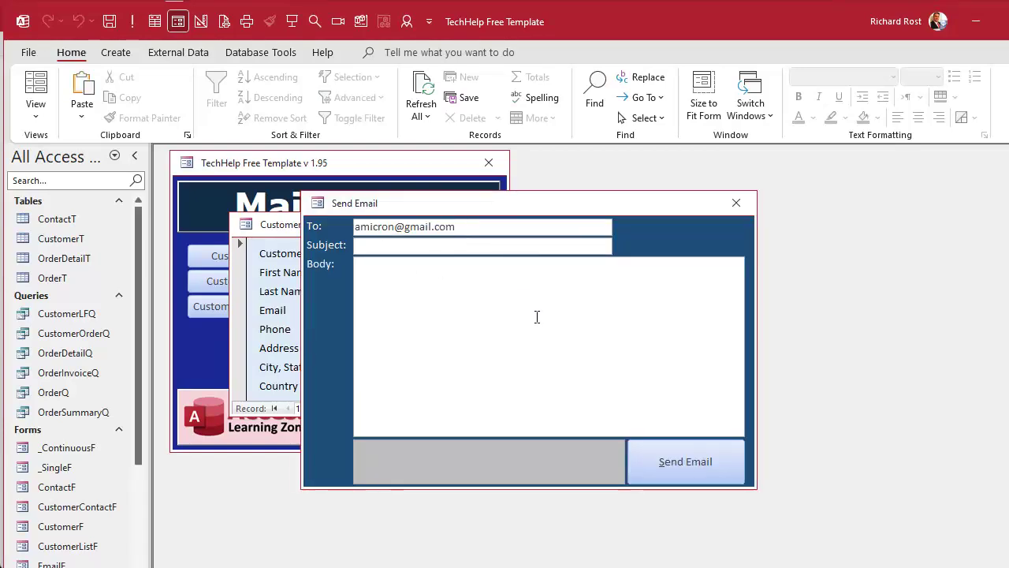
{"action": "type", "text": "this is the "}
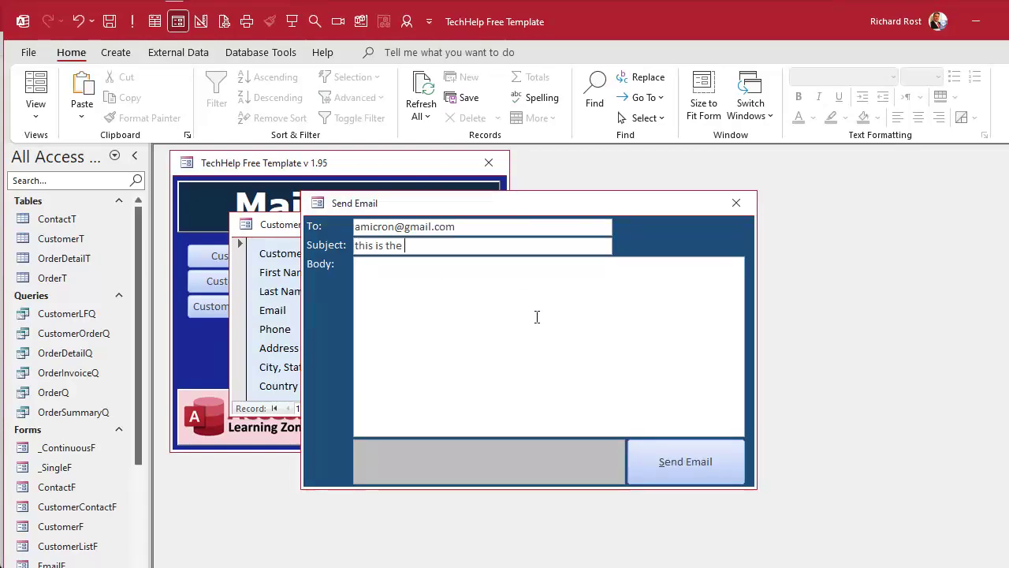
{"action": "type", "text": "subject"}
{"action": "key", "text": "Tab"}
{"action": "type", "text": "how are you tda"}
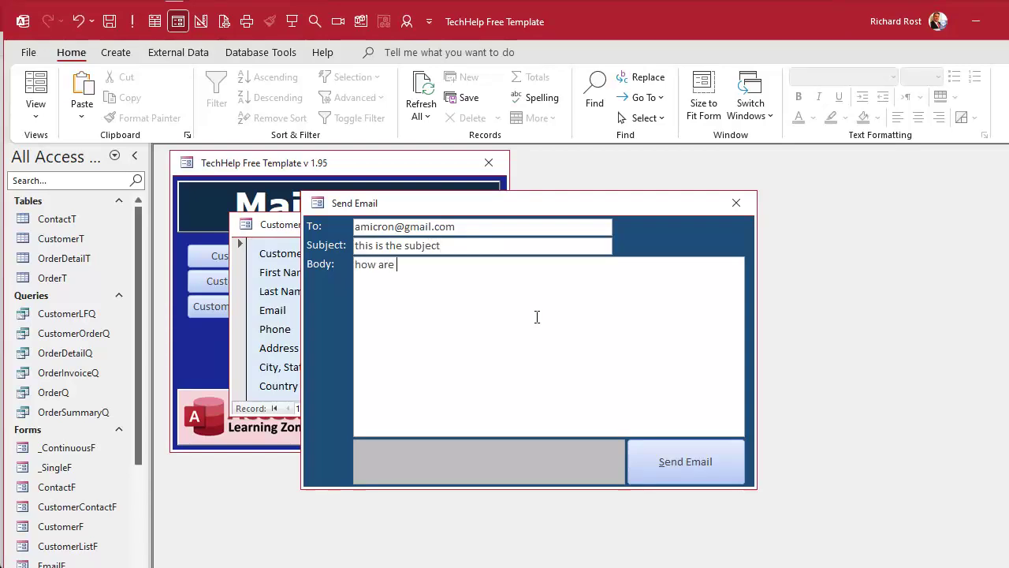
{"action": "key", "text": "BackSpace"}
{"action": "key", "text": "BackSpace"}
{"action": "type", "text": "oday?"}
{"action": "left_click", "coordinate": [689, 462]}
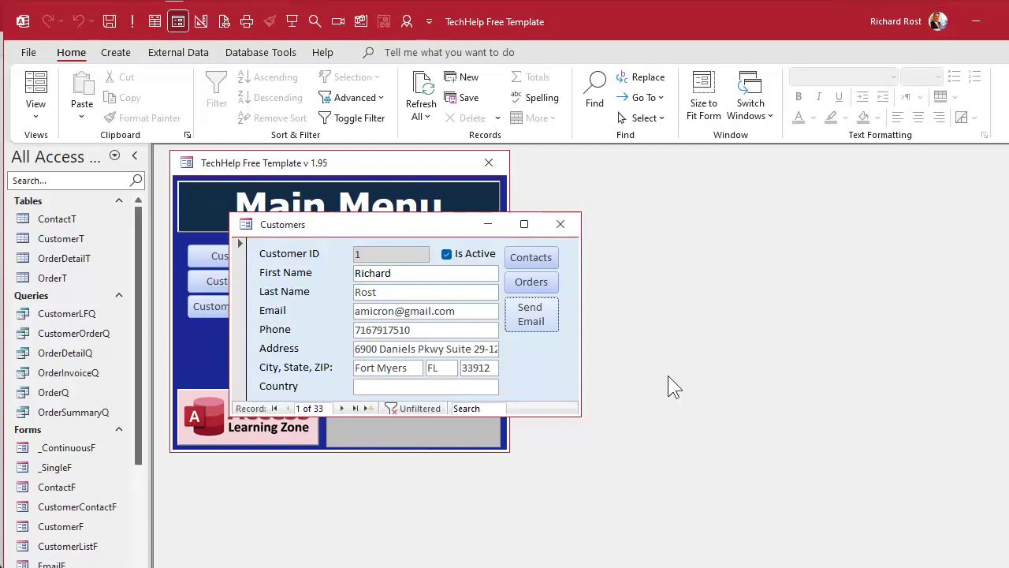
Step: Check the contact notes for the new Sent Email entries, zooming into the full note text
{"action": "left_click", "coordinate": [522, 256]}
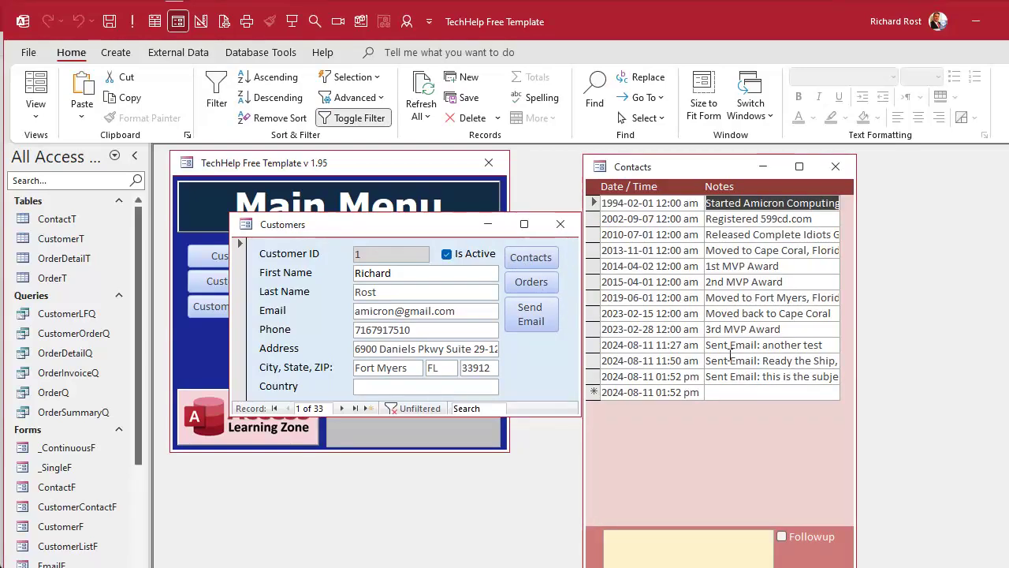
{"action": "left_click", "coordinate": [593, 363]}
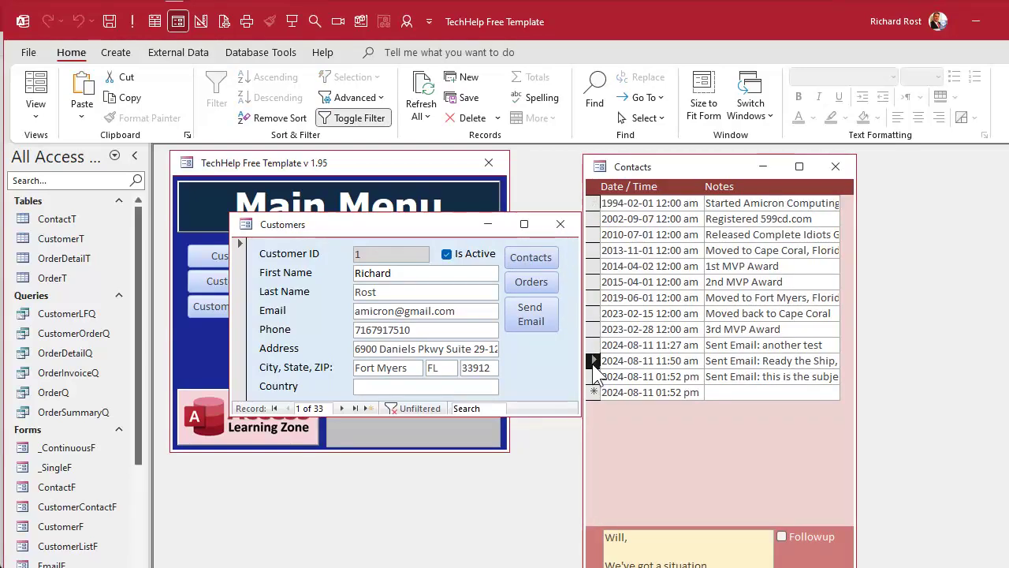
{"action": "left_click", "coordinate": [760, 360]}
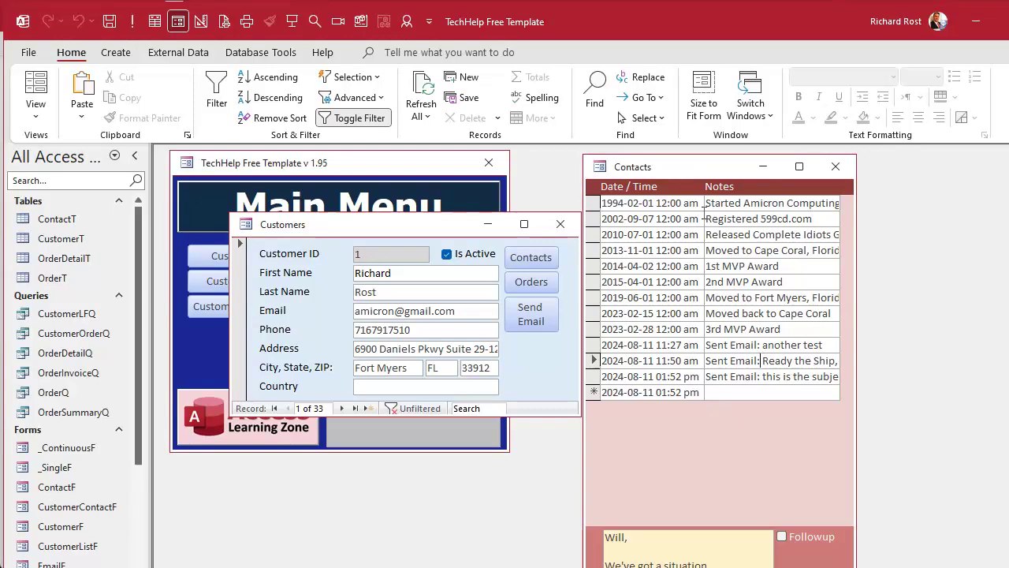
{"action": "left_click_drag", "start_coordinate": [638, 167], "coordinate": [612, 160]}
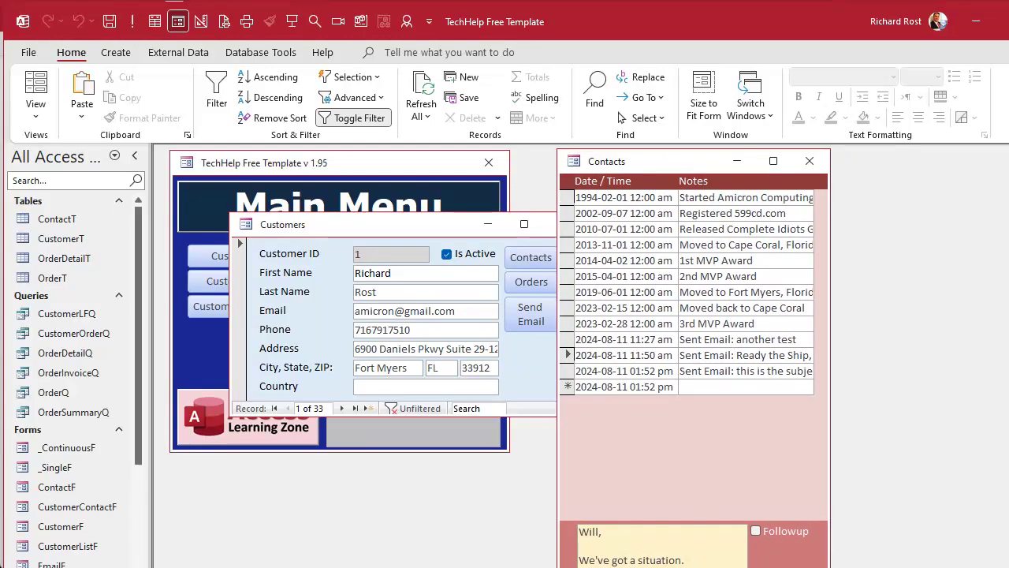
{"action": "left_click", "coordinate": [652, 455]}
{"action": "key", "text": "shift+F2"}
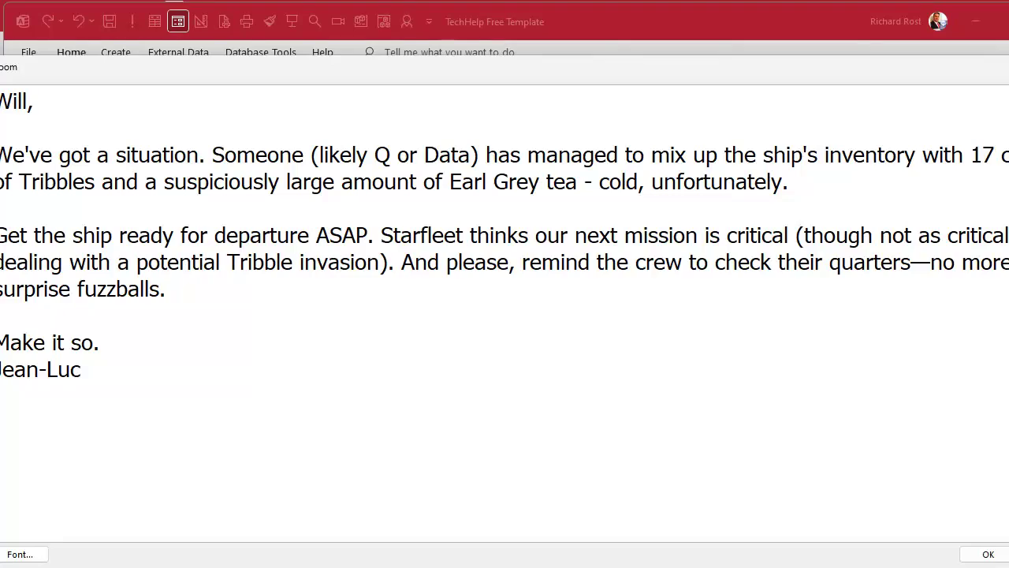
{"action": "left_click_drag", "start_coordinate": [1008, 331], "coordinate": [894, 334]}
{"action": "left_click_drag", "start_coordinate": [709, 77], "coordinate": [789, 60]}
{"action": "left_click", "coordinate": [888, 537]}
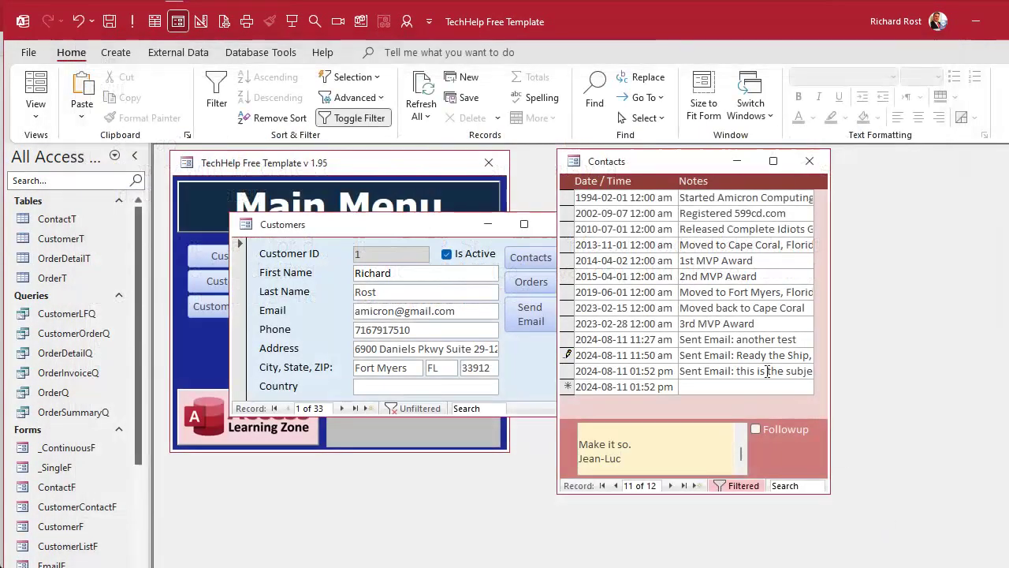
{"action": "left_click", "coordinate": [718, 371]}
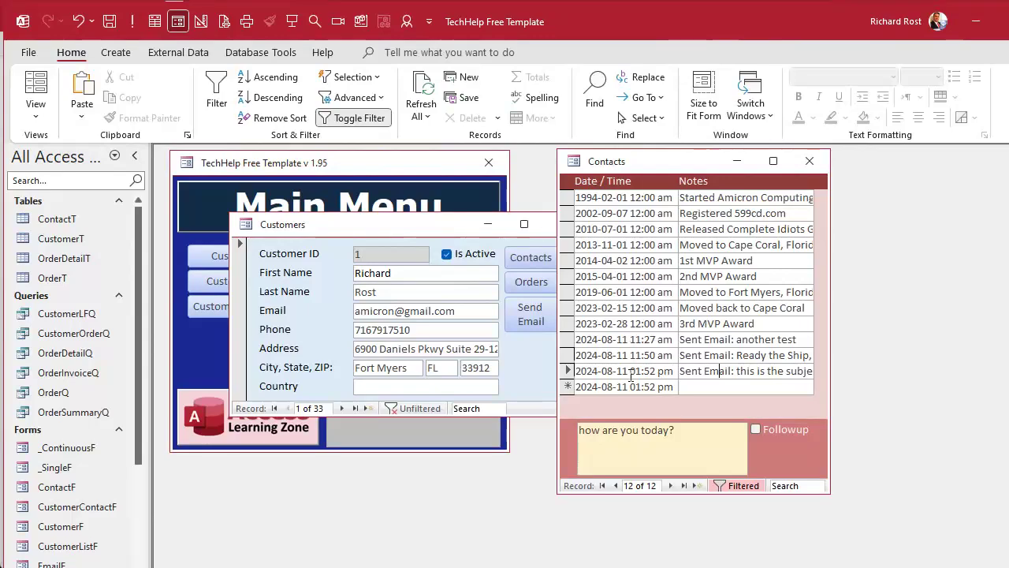
{"action": "left_click", "coordinate": [809, 161]}
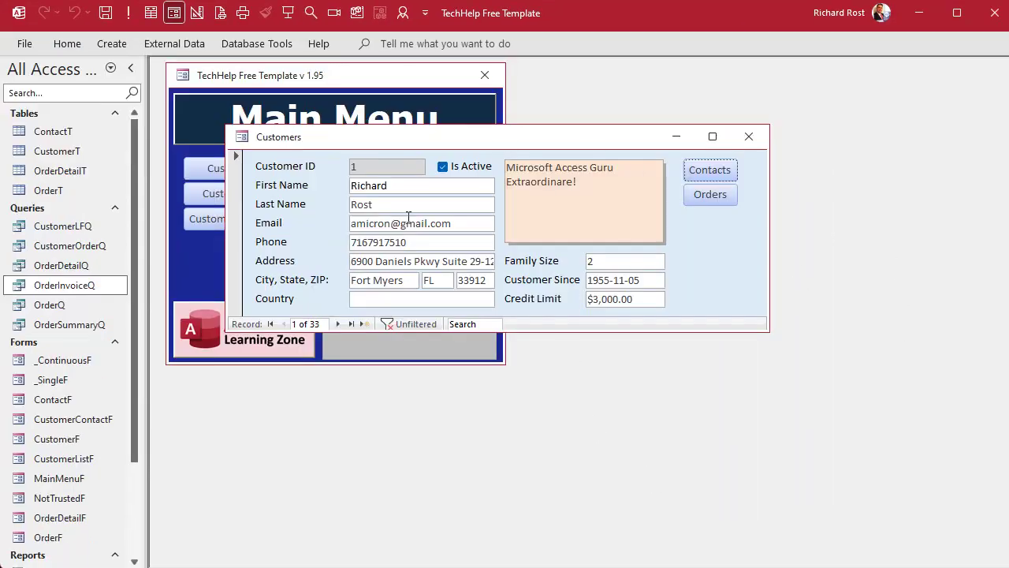
Step: Close Customers and paste a copy of the MainMenuF form named EmailF
{"action": "left_click", "coordinate": [748, 137]}
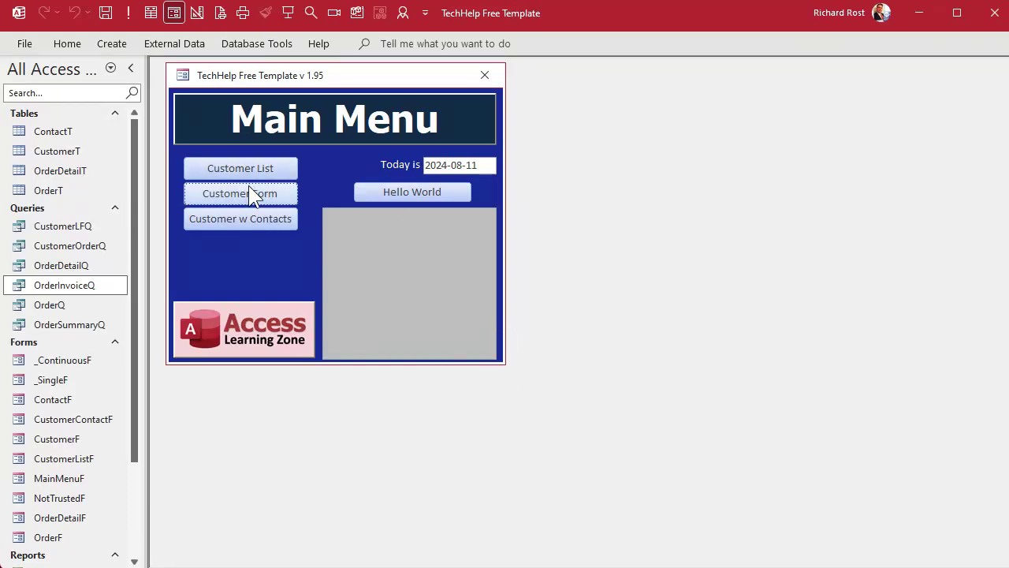
{"action": "left_click", "coordinate": [55, 479]}
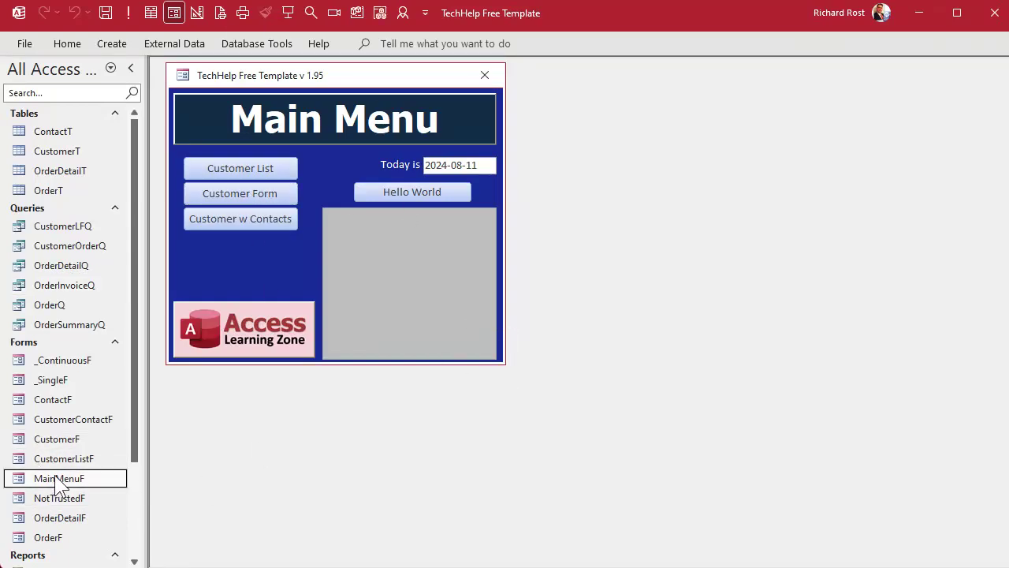
{"action": "key", "text": "ctrl+v"}
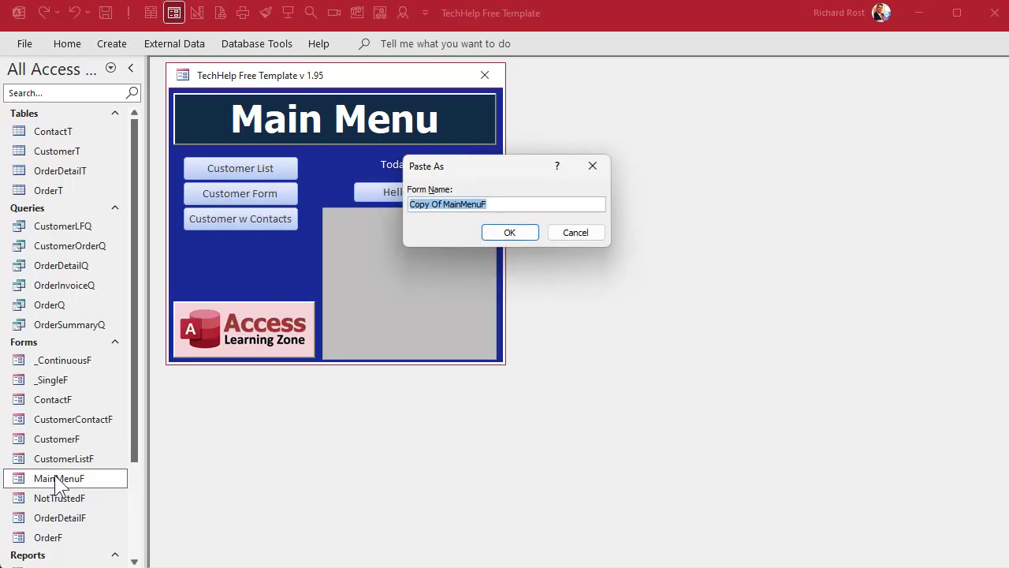
{"action": "type", "text": "EmailF"}
{"action": "key", "text": "Return"}
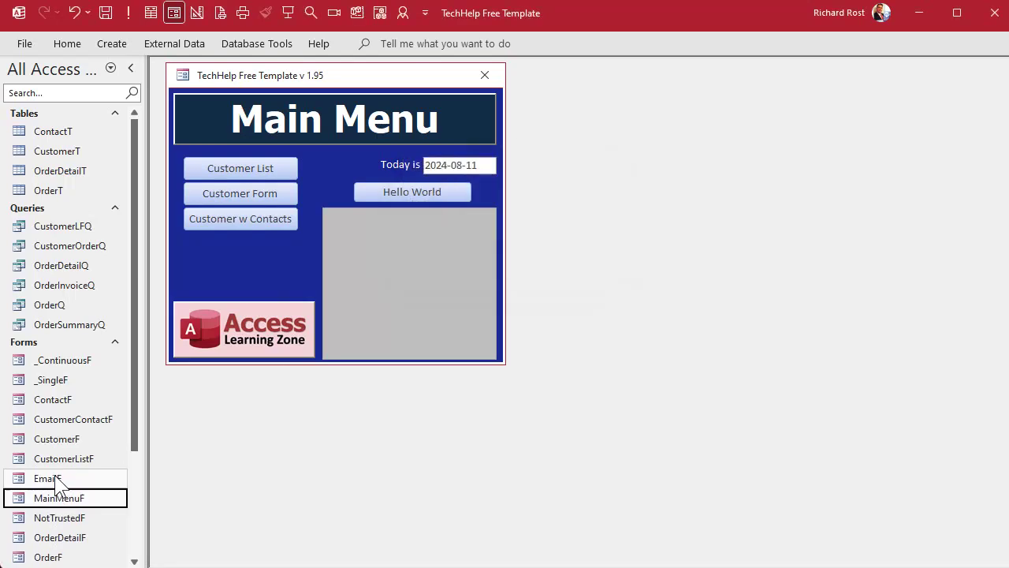
{"action": "right_click", "coordinate": [59, 481]}
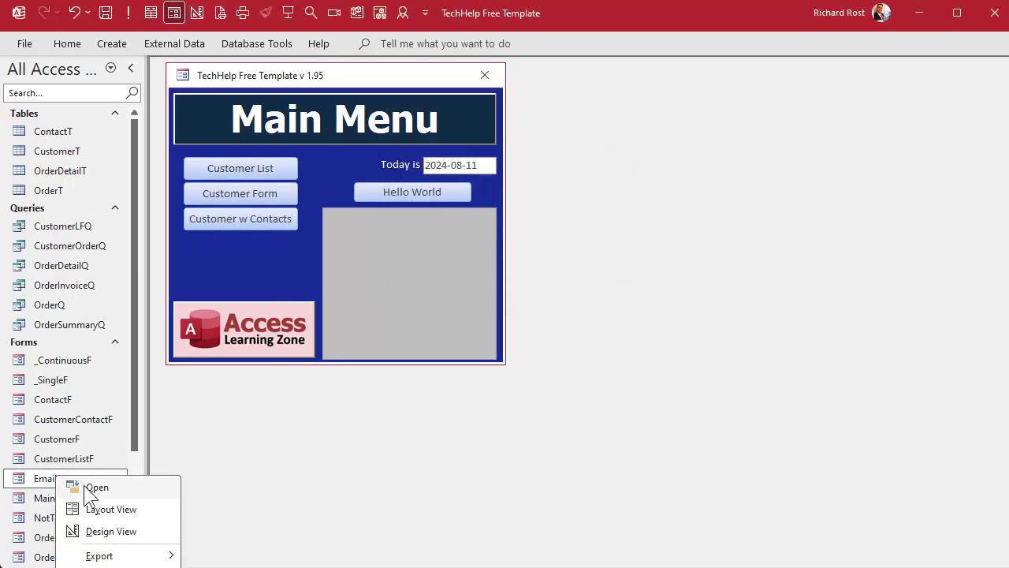
Step: Open EmailF in Design view and delete the Main Menu title, three buttons and logo
{"action": "left_click", "coordinate": [111, 532]}
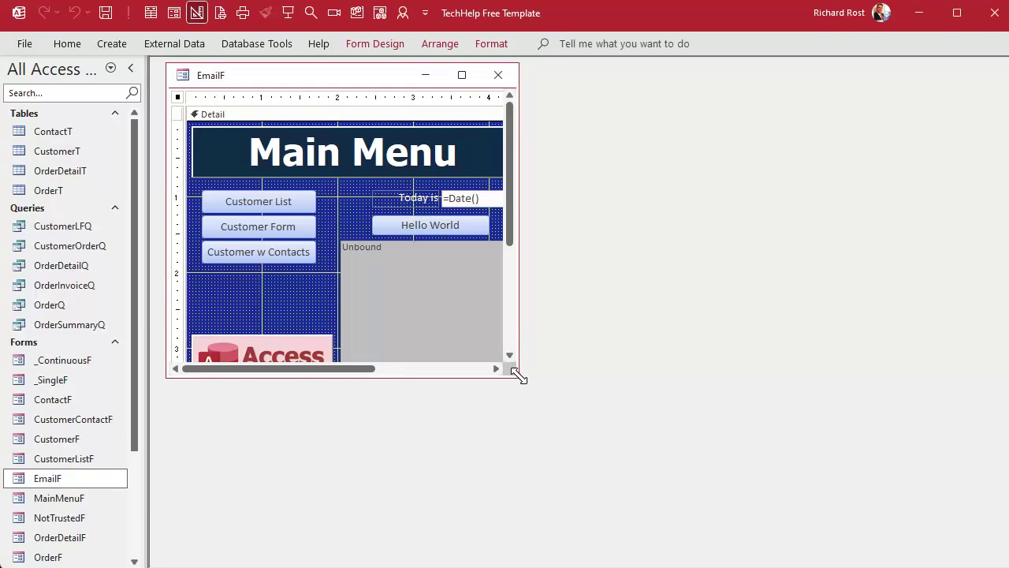
{"action": "left_click_drag", "start_coordinate": [518, 376], "coordinate": [714, 468]}
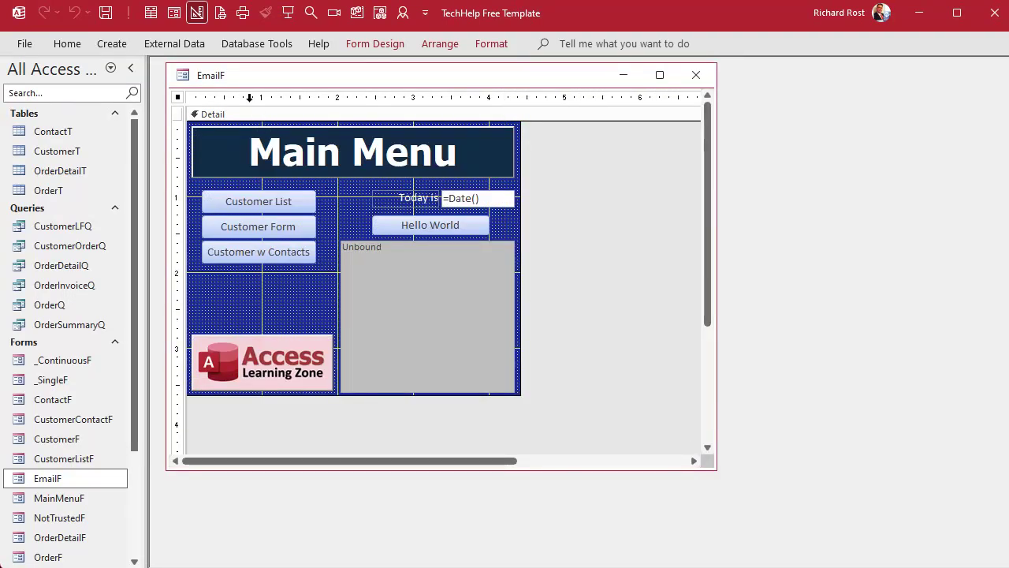
{"action": "left_click_drag", "start_coordinate": [249, 97], "coordinate": [299, 97]}
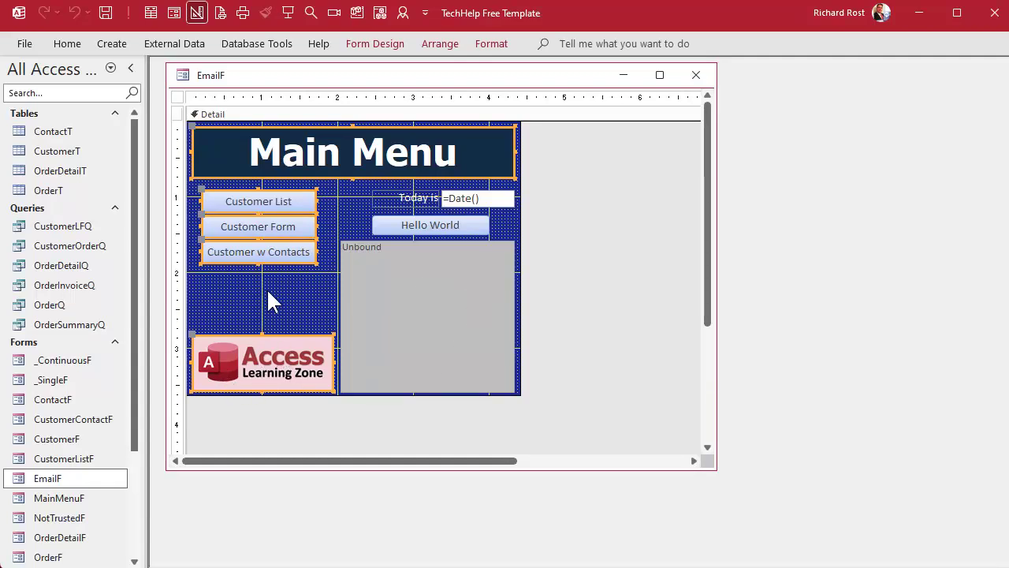
{"action": "key", "text": "Delete"}
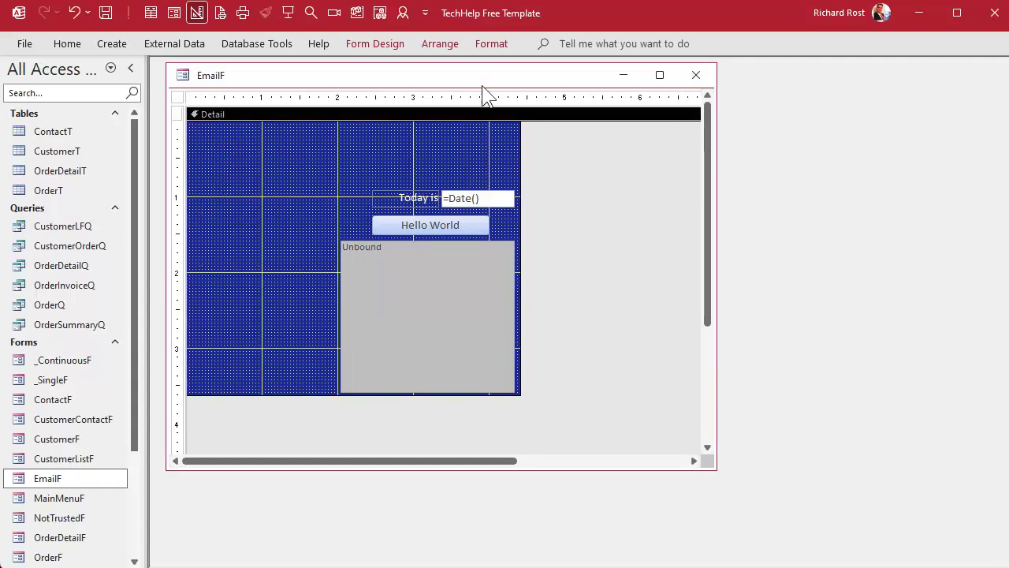
Step: Give the Detail section a lighter blue background colour
{"action": "left_click", "coordinate": [491, 44]}
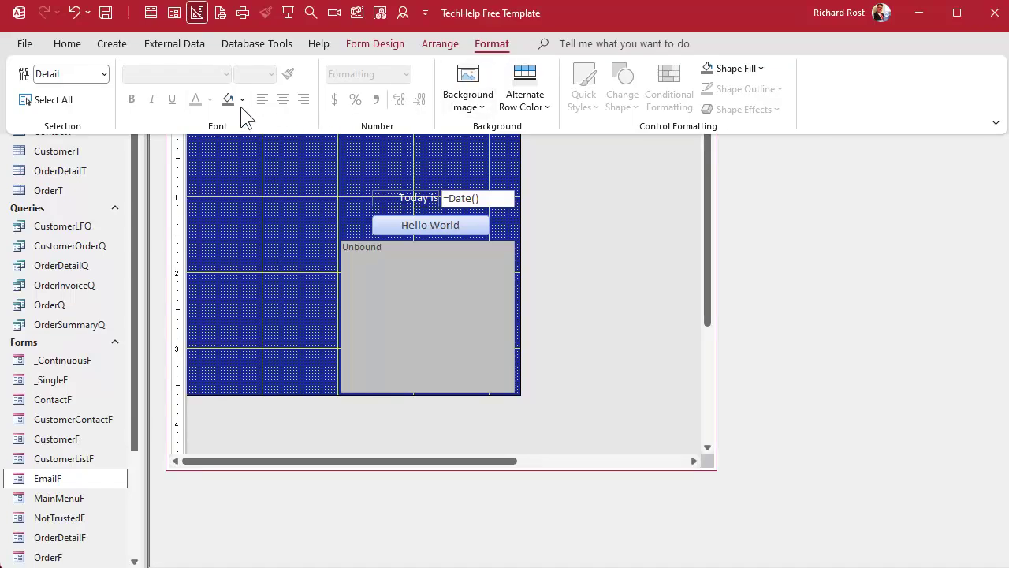
{"action": "left_click", "coordinate": [242, 99]}
{"action": "left_click", "coordinate": [332, 223]}
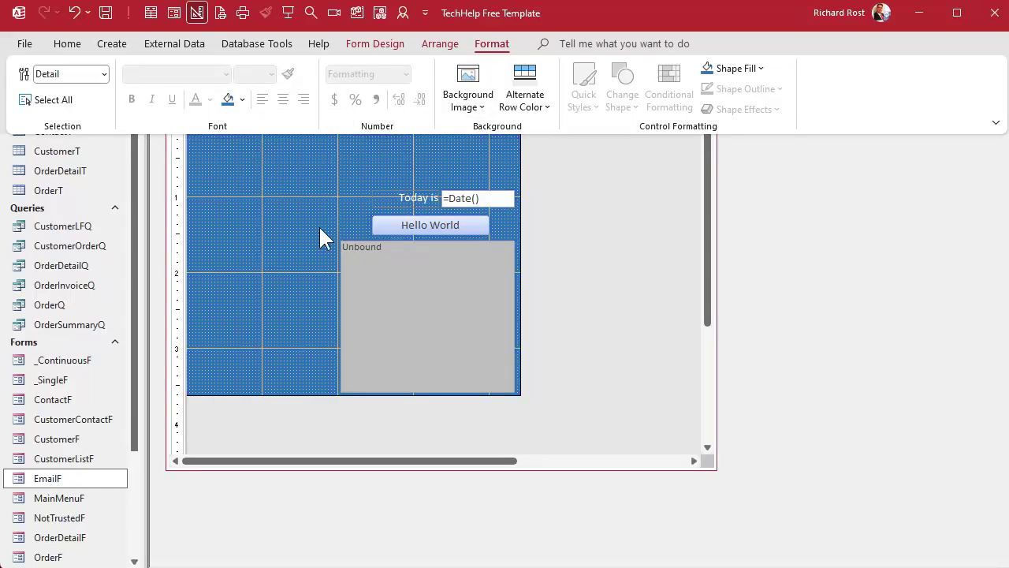
{"action": "left_click", "coordinate": [305, 231]}
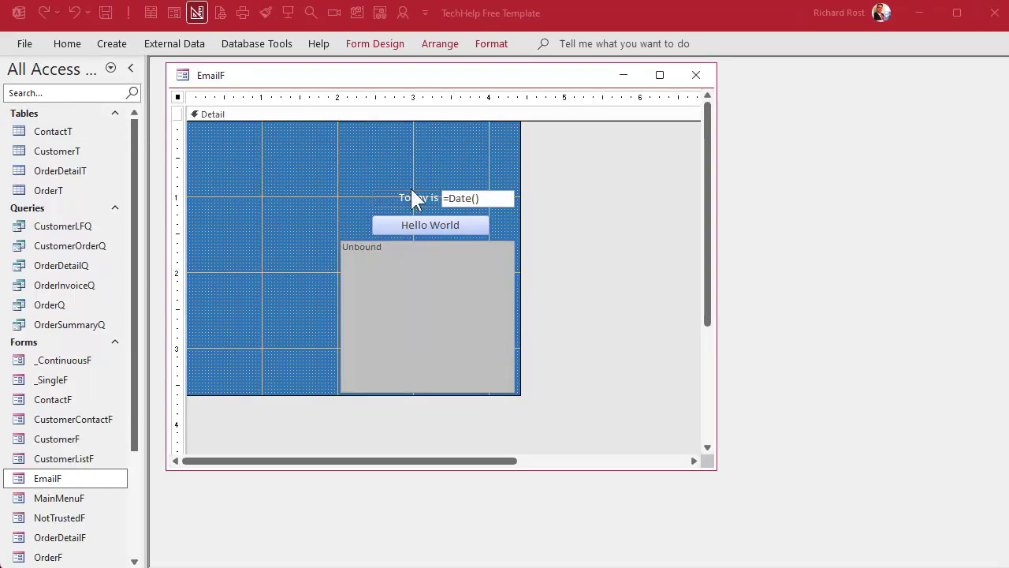
Step: Move the Today is label and date box to the top-left, relabel it 'To:', left-aligned
{"action": "left_click_drag", "start_coordinate": [412, 197], "coordinate": [286, 134]}
{"action": "left_click", "coordinate": [222, 131]}
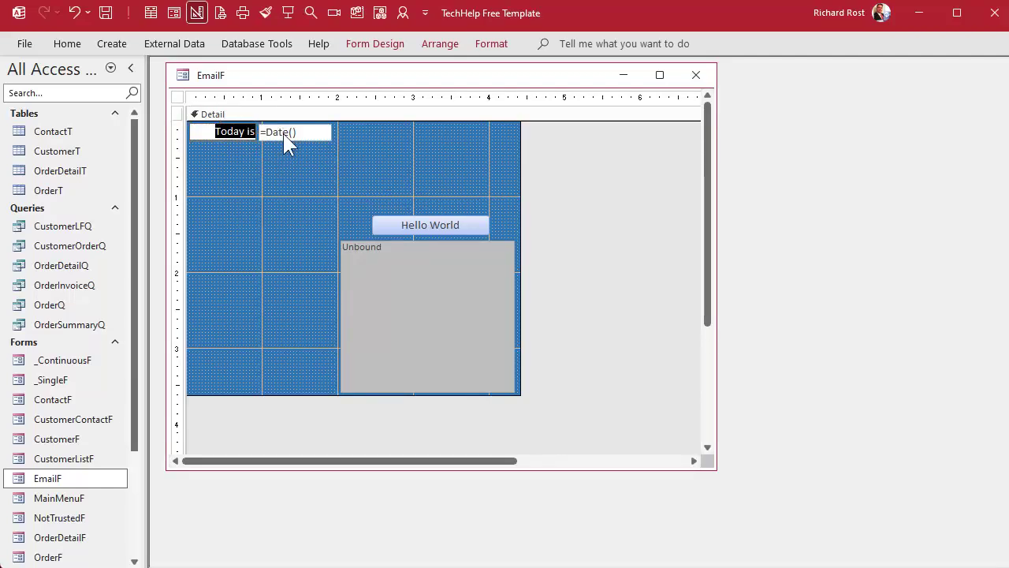
{"action": "type", "text": "To:"}
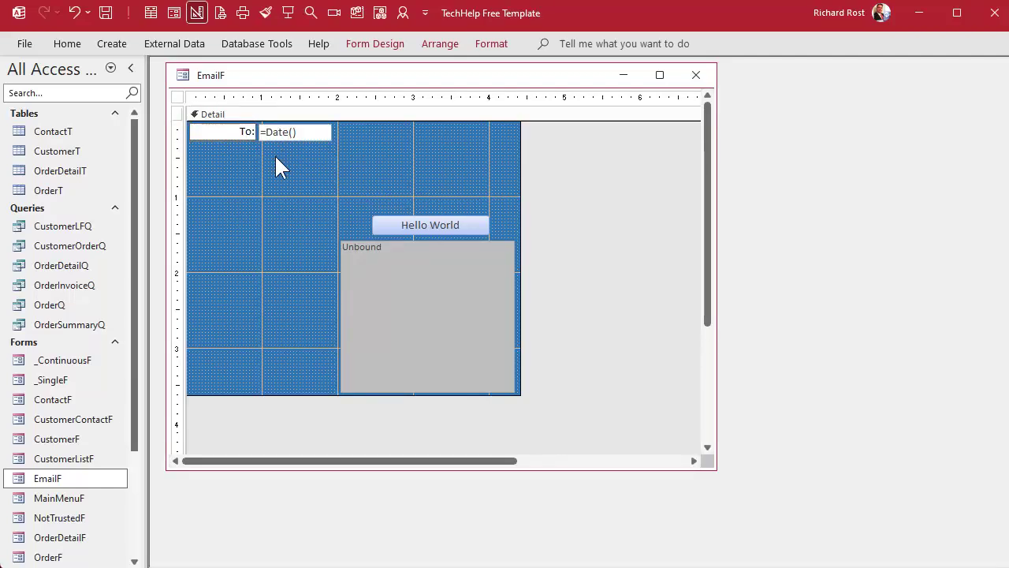
{"action": "key", "text": "Return"}
{"action": "left_click", "coordinate": [491, 44]}
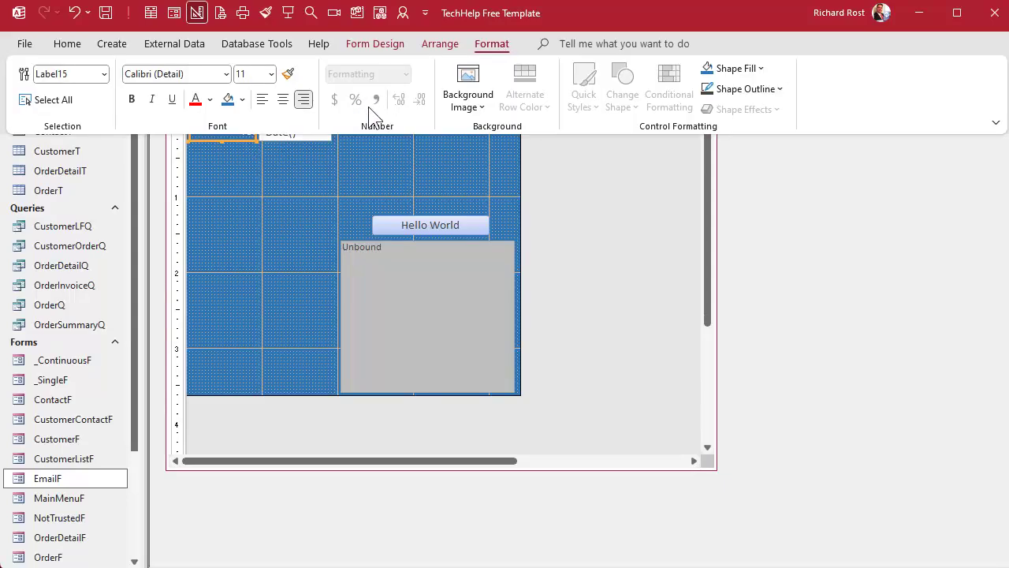
{"action": "left_click", "coordinate": [262, 99]}
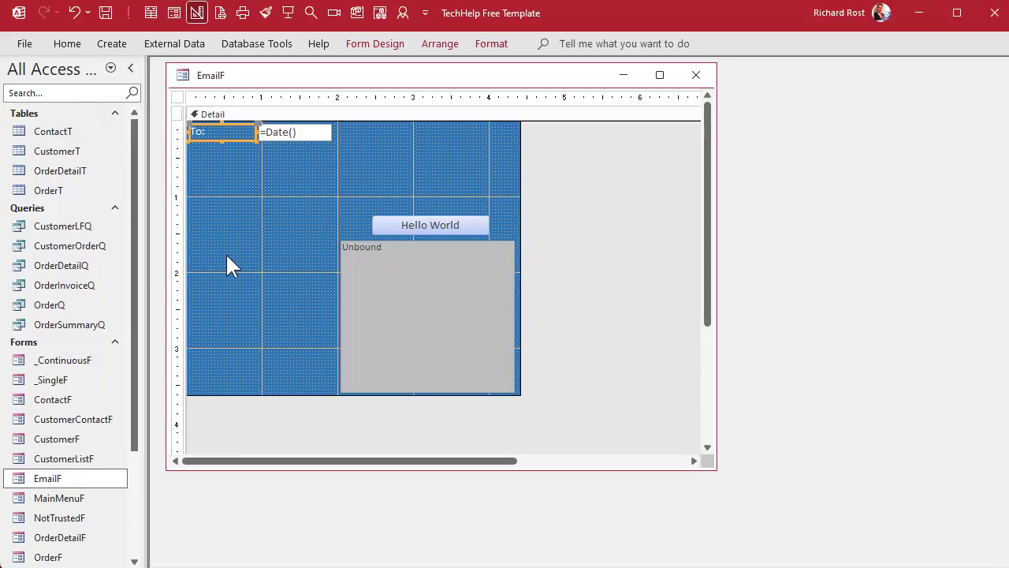
Step: Change the Detail section background to dark blue and keep the formatting ribbon pinned open
{"action": "left_click", "coordinate": [227, 256]}
{"action": "left_click", "coordinate": [495, 44]}
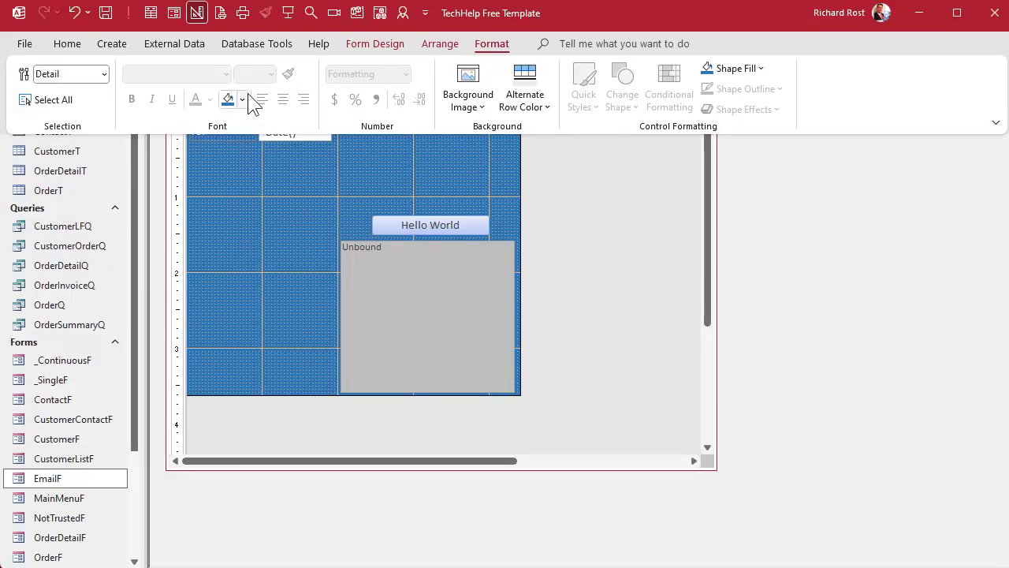
{"action": "left_click", "coordinate": [246, 96]}
{"action": "left_click", "coordinate": [331, 350]}
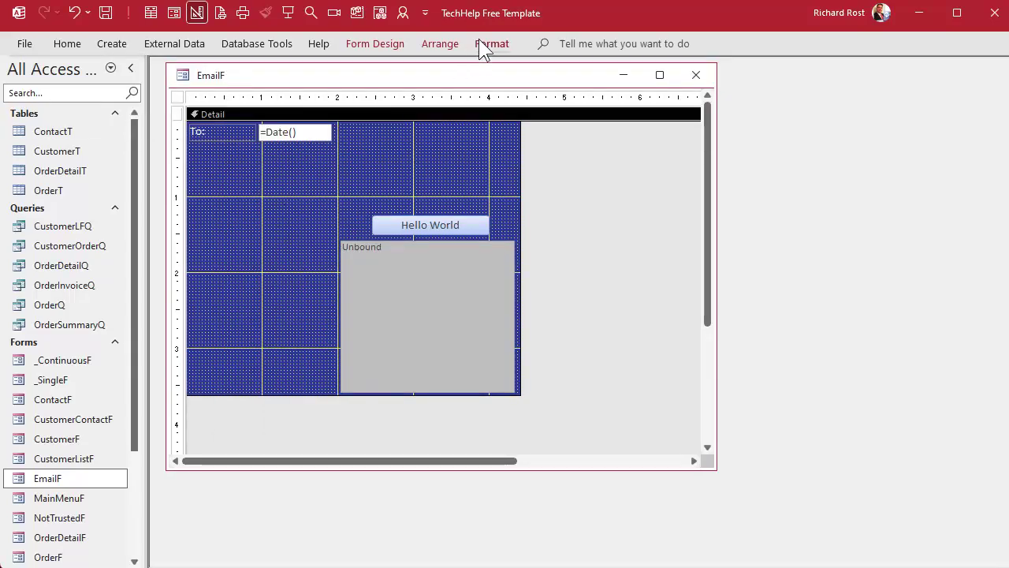
{"action": "double_click", "coordinate": [478, 41]}
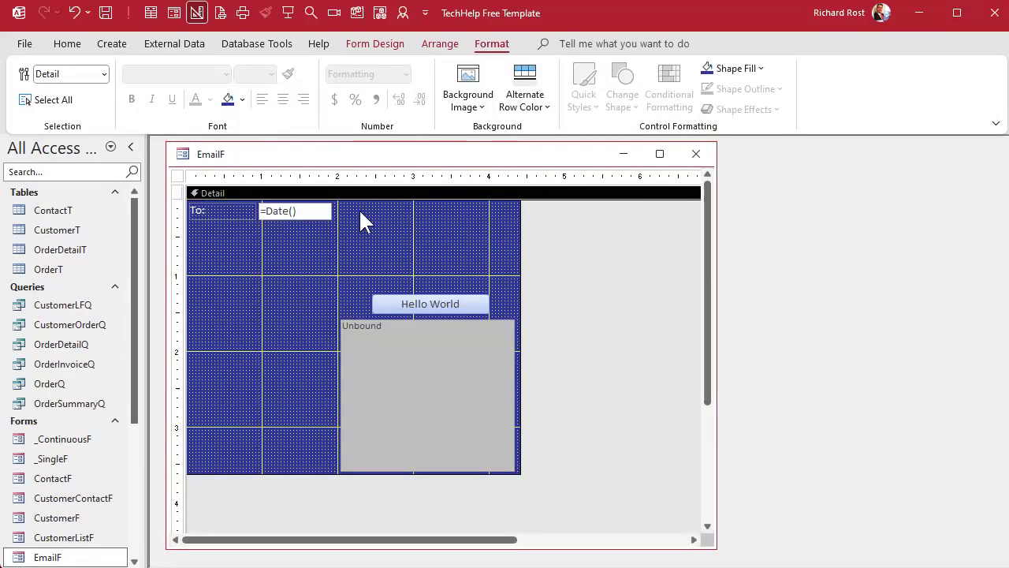
{"action": "left_click", "coordinate": [319, 211]}
Step: Widen the date box, name it Email, and clear its =Date() control source and Short Date format
{"action": "left_click_drag", "start_coordinate": [332, 210], "coordinate": [520, 225]}
{"action": "left_click", "coordinate": [359, 260]}
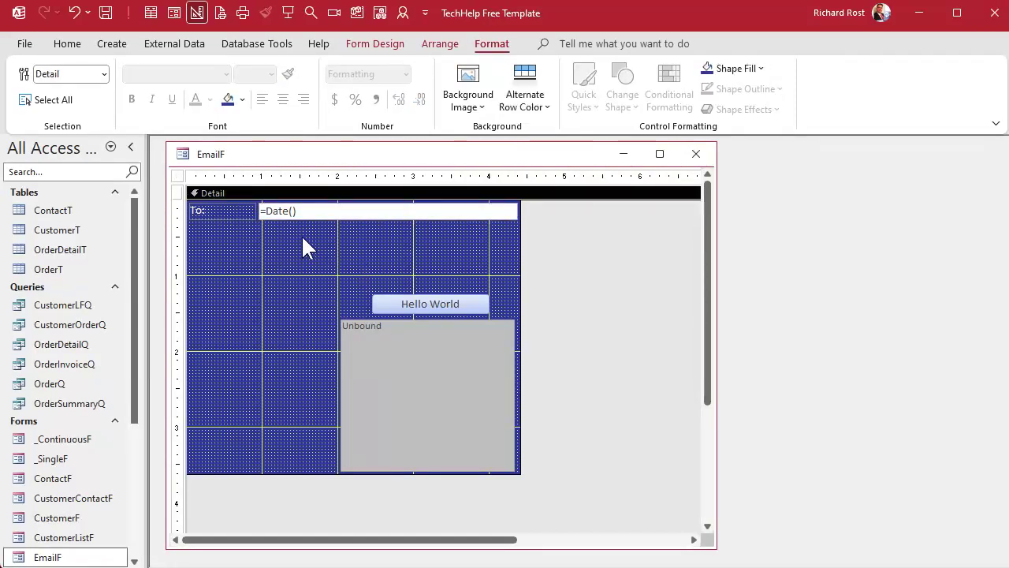
{"action": "double_click", "coordinate": [349, 219]}
{"action": "left_click", "coordinate": [781, 240]}
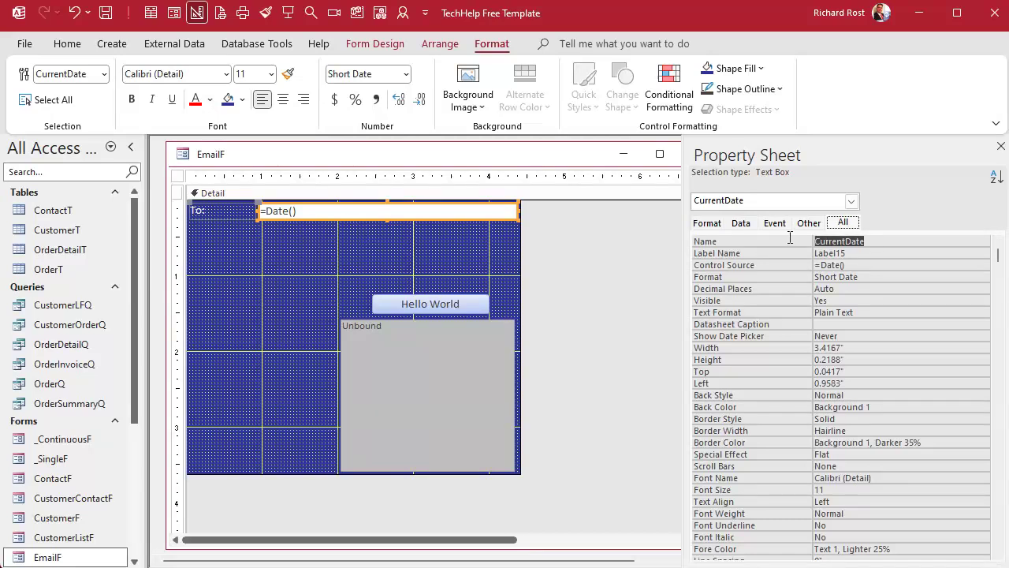
{"action": "type", "text": "Email"}
{"action": "key", "text": "Tab"}
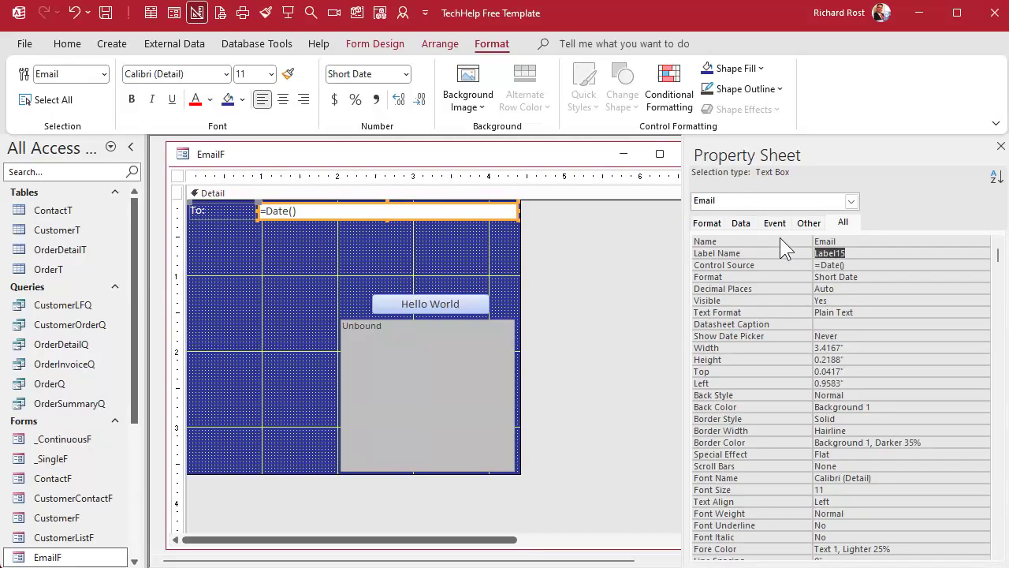
{"action": "key", "text": "Delete"}
{"action": "key", "text": "Tab"}
{"action": "key", "text": "Delete"}
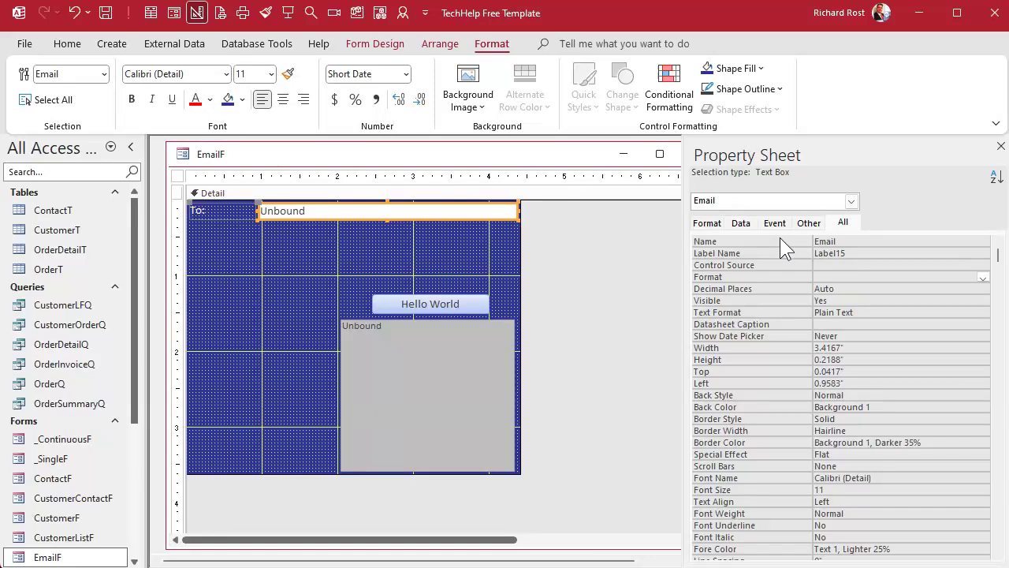
{"action": "key", "text": "Tab"}
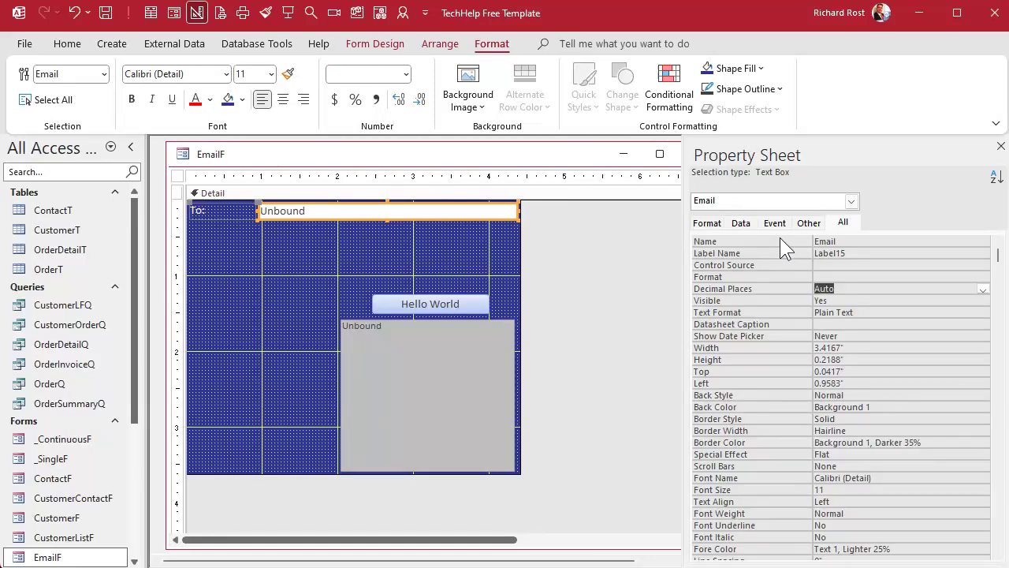
Step: Set the Email box's Default Value to =[Forms]![CustomerF]![Email]
{"action": "left_click", "coordinate": [743, 225]}
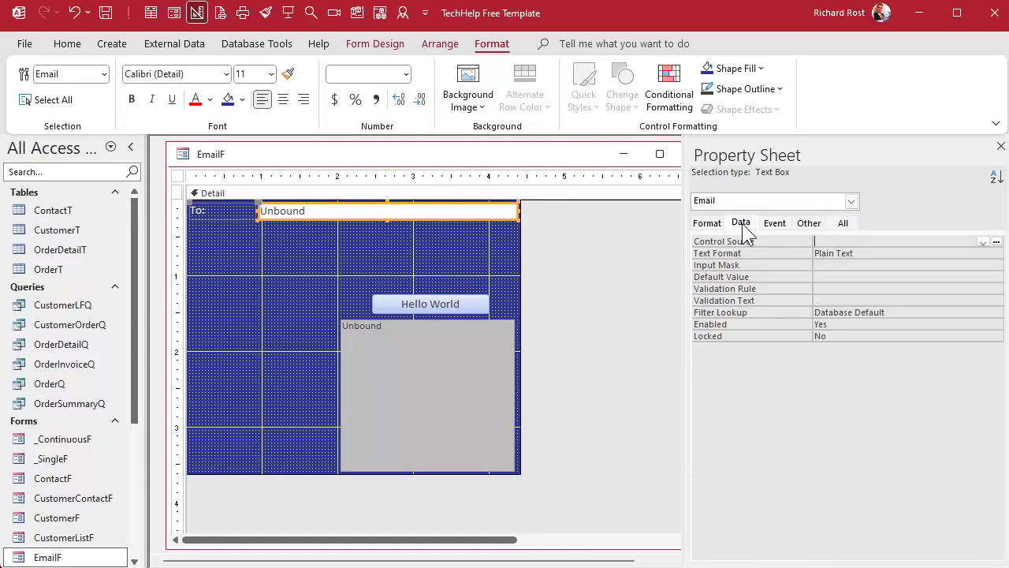
{"action": "left_click", "coordinate": [841, 276]}
{"action": "type", "text": "=["}
{"action": "type", "text": "Forms]!["}
{"action": "type", "text": "CustomerF]!["}
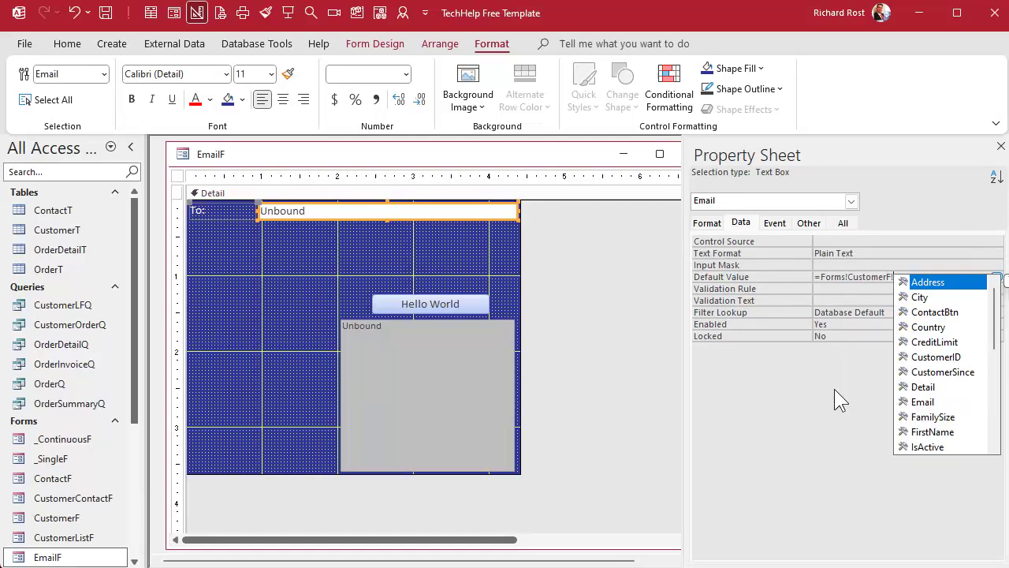
{"action": "type", "text": "Email"}
{"action": "key", "text": "Return"}
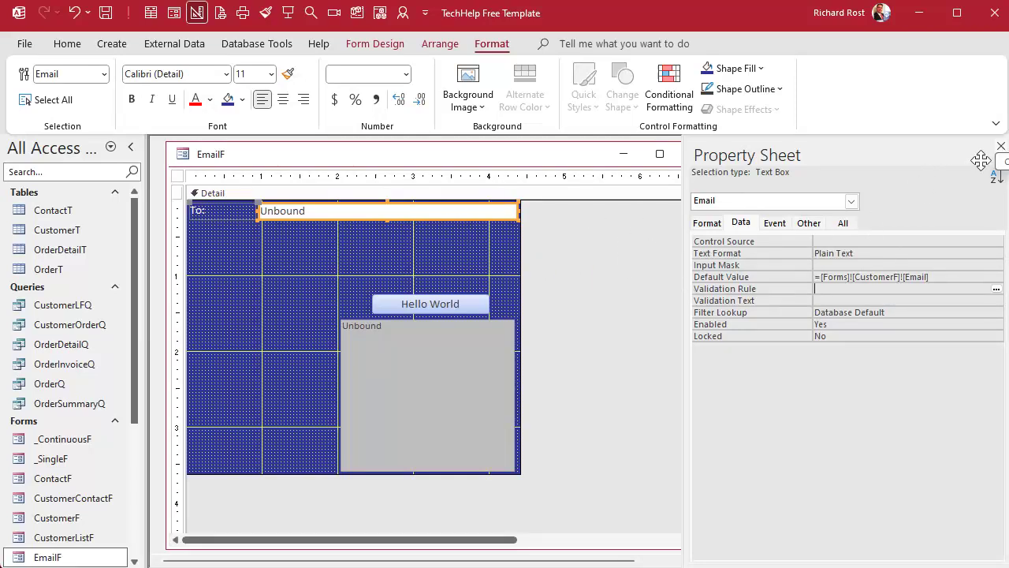
Step: Copy the To: row below itself and relabel the copy 'Subject:'
{"action": "left_click", "coordinate": [599, 232]}
{"action": "left_click", "coordinate": [315, 243]}
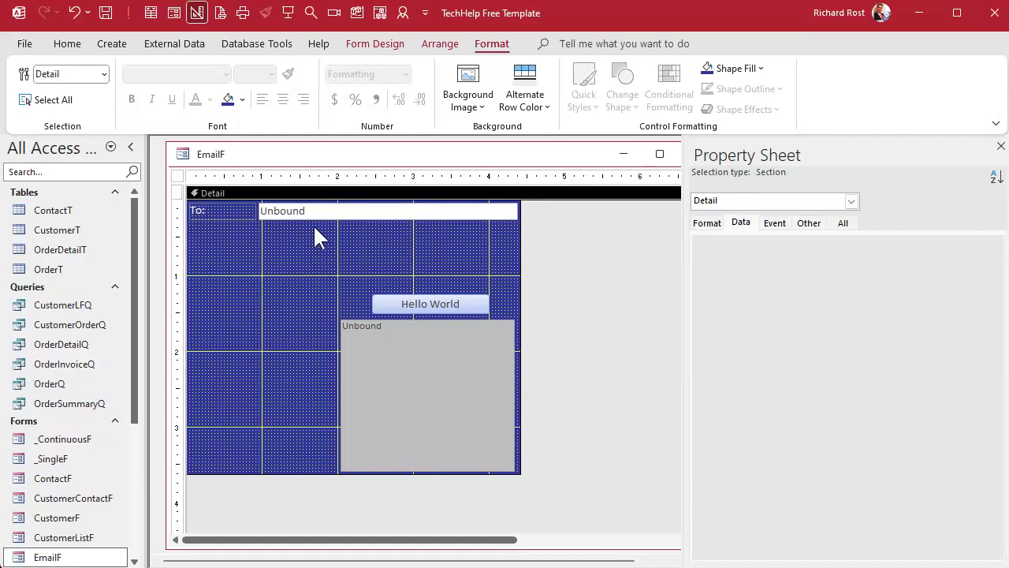
{"action": "left_click", "coordinate": [314, 213]}
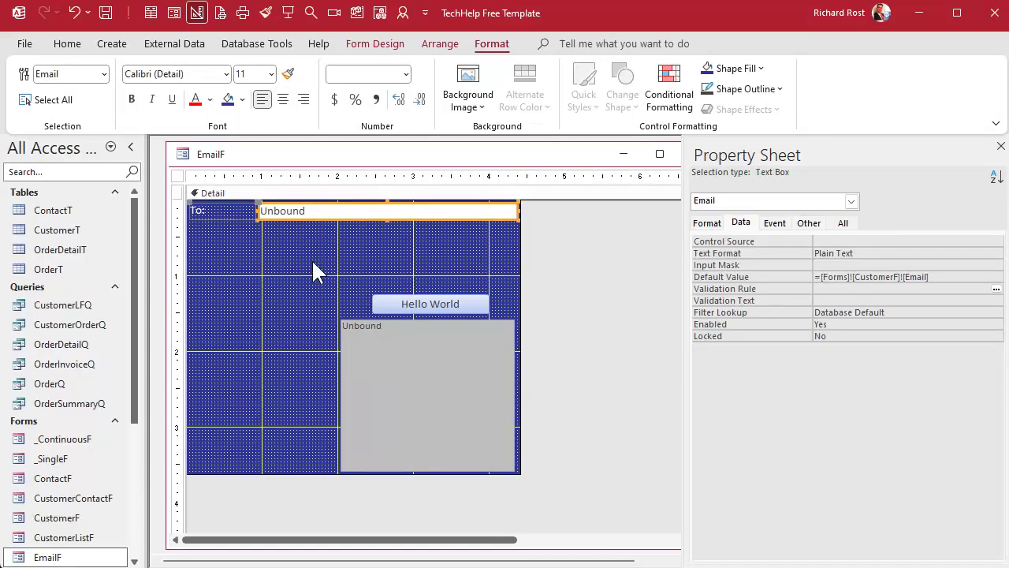
{"action": "key", "text": "ctrl+c"}
{"action": "key", "text": "ctrl+v"}
{"action": "left_click", "coordinate": [223, 230]}
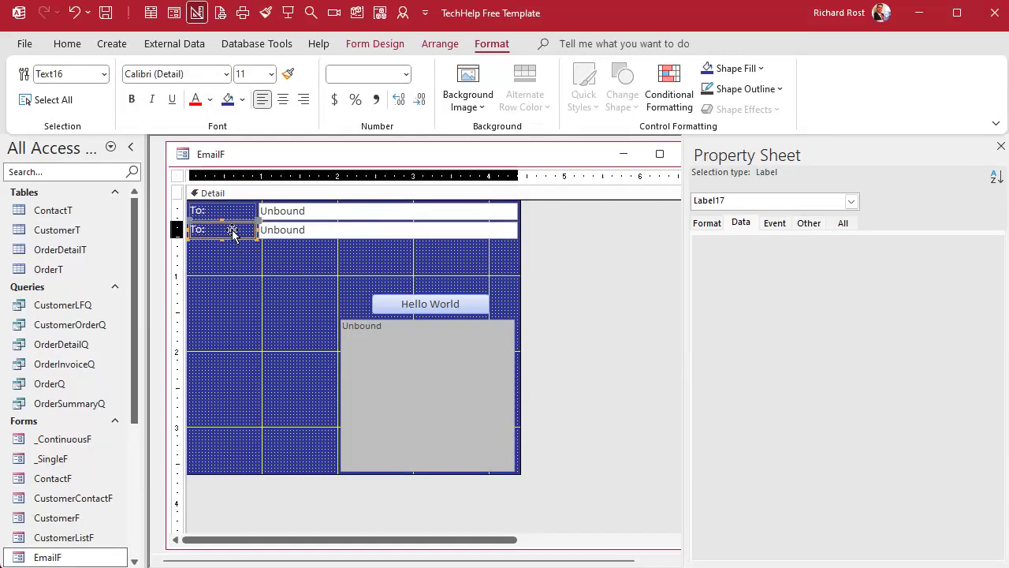
{"action": "double_click", "coordinate": [223, 229]}
{"action": "type", "text": "Subject:"}
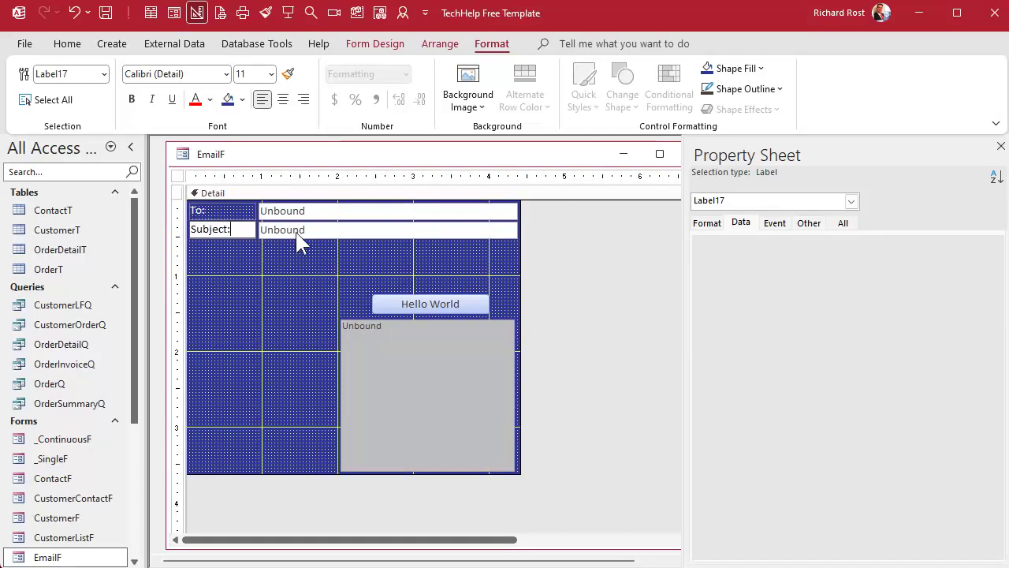
Step: Rename the copied text box from Text16 to Subject and clear its Default Value
{"action": "left_click", "coordinate": [298, 231]}
{"action": "left_click", "coordinate": [845, 224]}
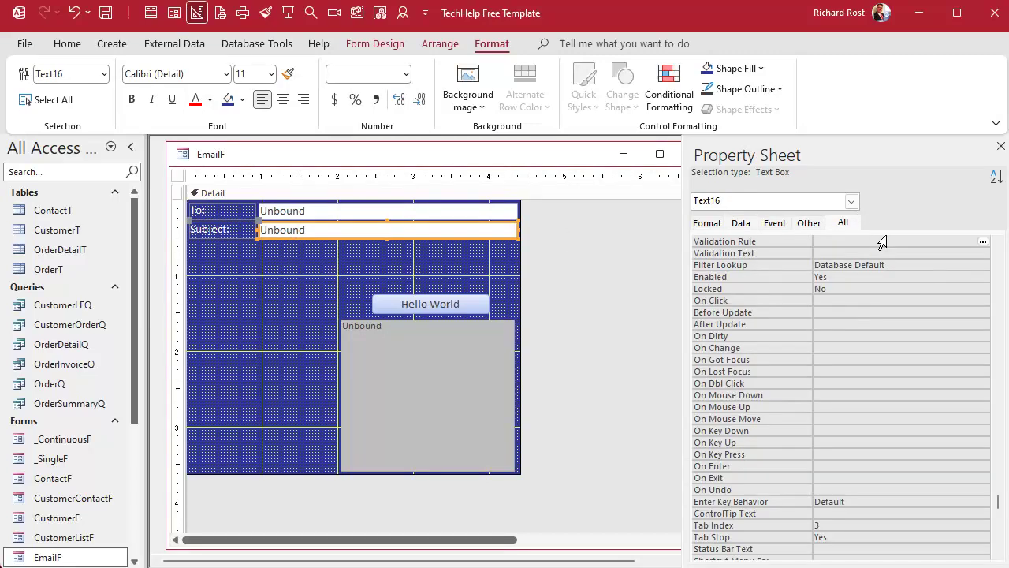
{"action": "left_click", "coordinate": [998, 257]}
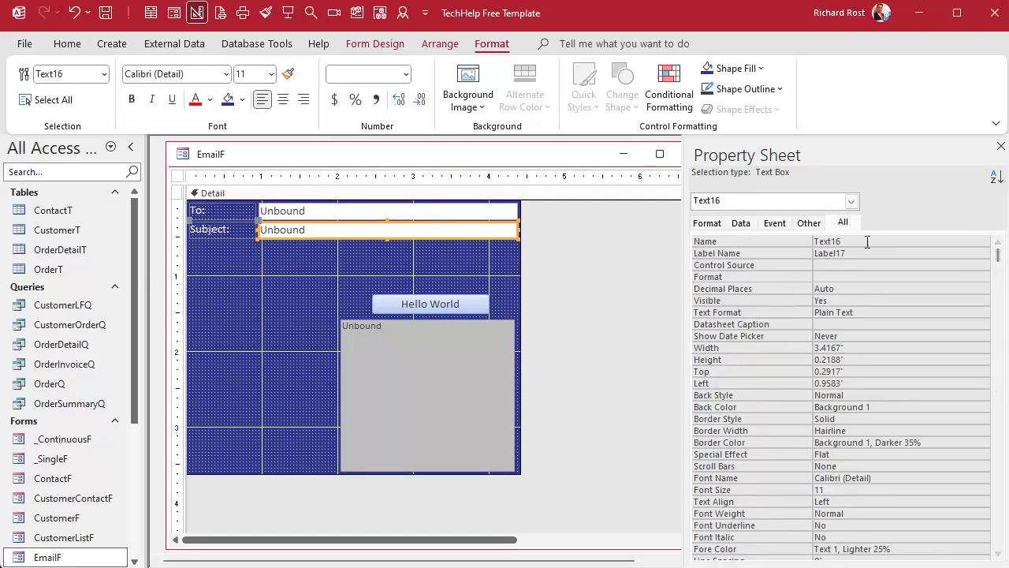
{"action": "double_click", "coordinate": [860, 241]}
{"action": "type", "text": "Subject"}
{"action": "key", "text": "Return"}
{"action": "left_click", "coordinate": [741, 224]}
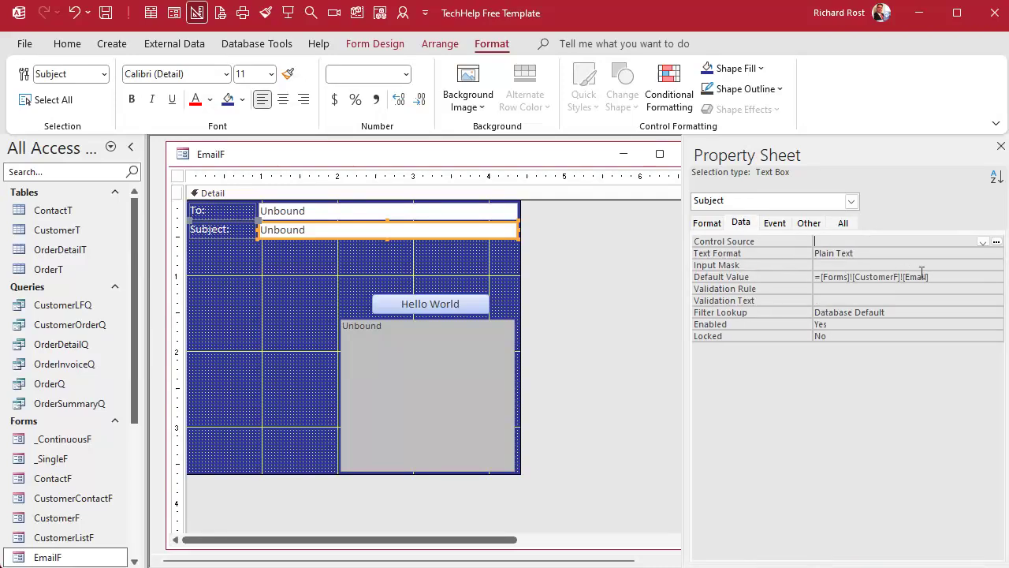
{"action": "left_click", "coordinate": [761, 276]}
{"action": "key", "text": "Delete"}
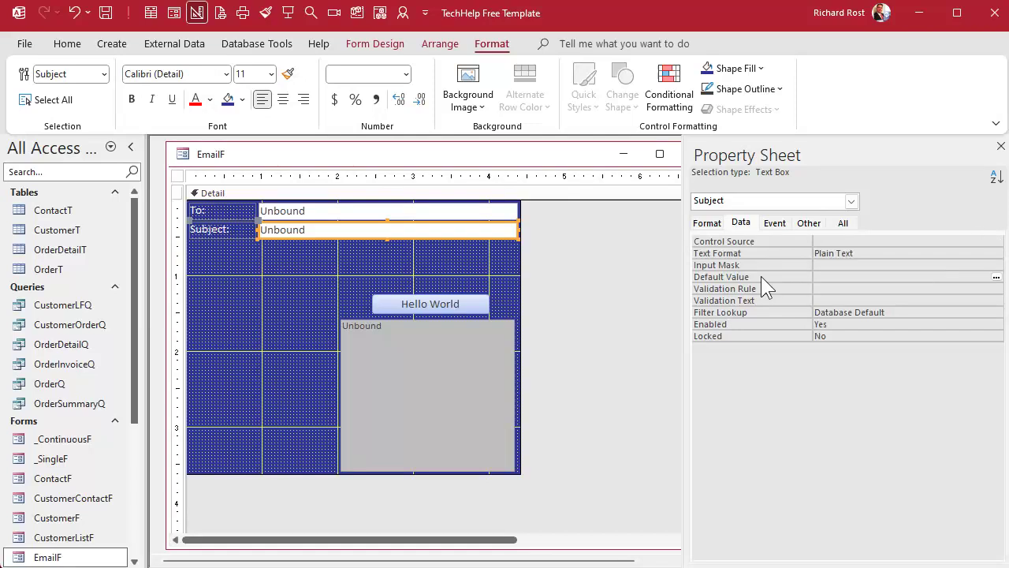
{"action": "key", "text": "Return"}
Step: Shorten the grey unbound status box from the top and move it left
{"action": "left_click", "coordinate": [418, 265]}
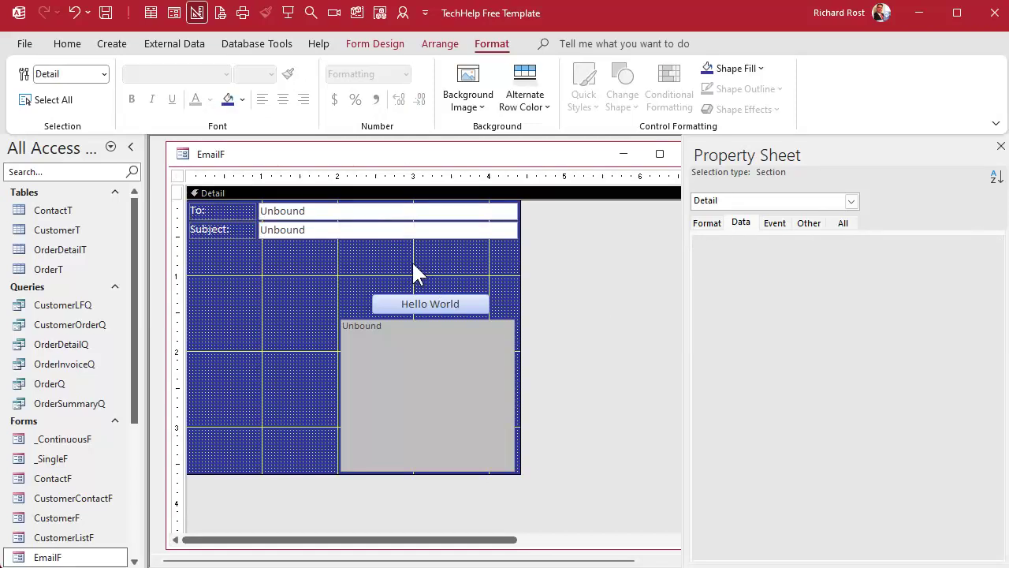
{"action": "left_click", "coordinate": [443, 363]}
{"action": "left_click_drag", "start_coordinate": [427, 319], "coordinate": [266, 447]}
{"action": "left_click", "coordinate": [420, 421]}
Step: Move and enlarge the Hello World button and caption it 'Send Email' with an access key
{"action": "left_click", "coordinate": [360, 367]}
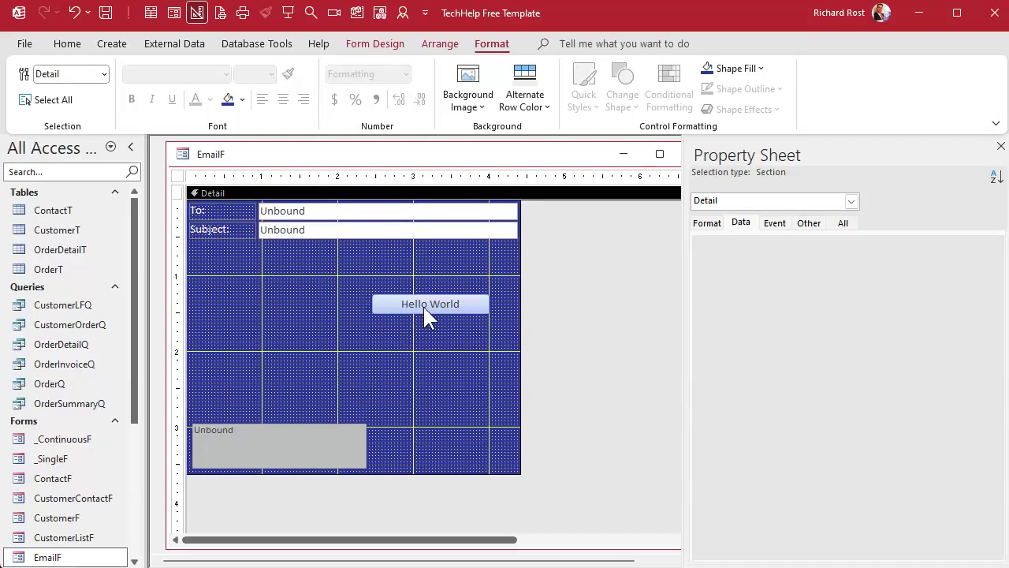
{"action": "left_click_drag", "start_coordinate": [424, 309], "coordinate": [422, 427]}
{"action": "left_click_drag", "start_coordinate": [486, 442], "coordinate": [516, 469]}
{"action": "key", "text": "F2"}
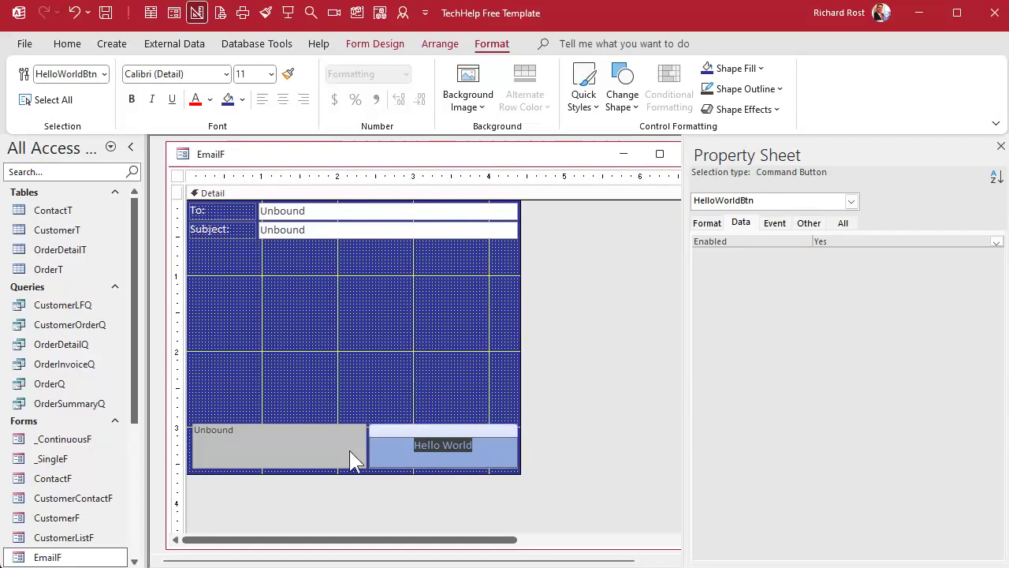
{"action": "type", "text": "Send Email"}
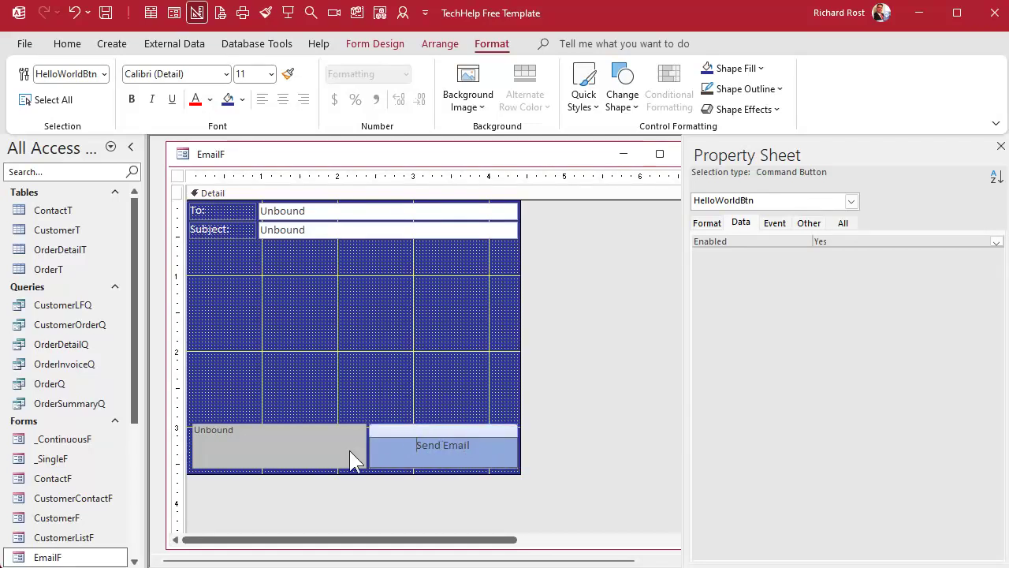
{"action": "type", "text": "&"}
{"action": "key", "text": "Return"}
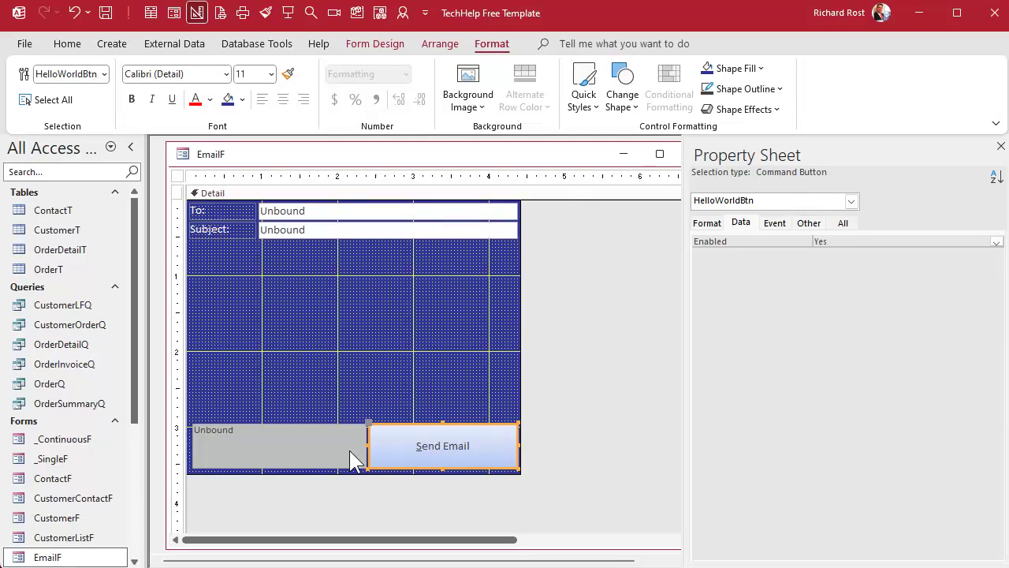
Step: Set the Send Email caption font size to 18
{"action": "left_click", "coordinate": [271, 74]}
{"action": "left_click", "coordinate": [251, 209]}
{"action": "left_click", "coordinate": [344, 301]}
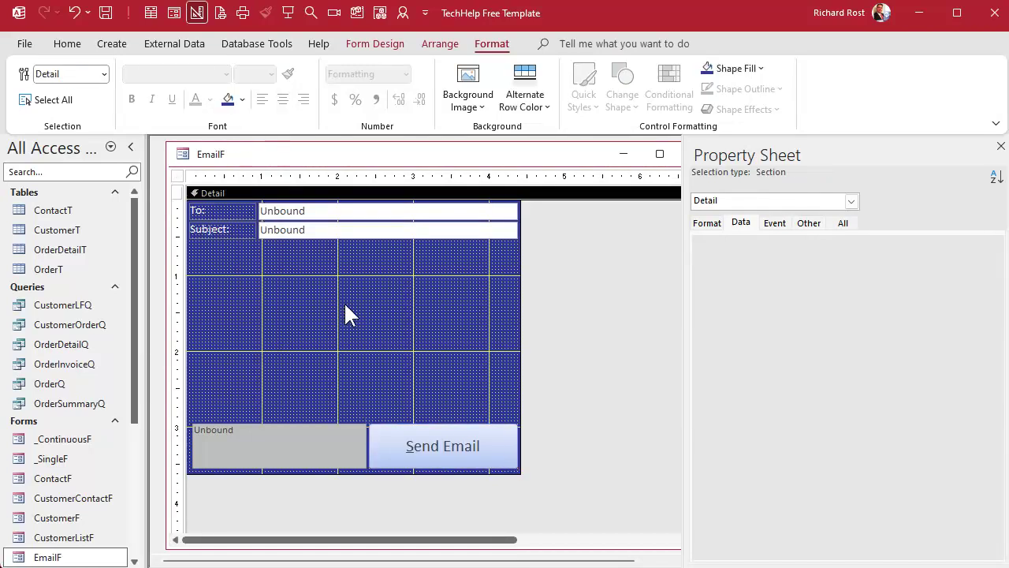
Step: Paste a copy of the Subject row below it and relabel the new label 'Body'
{"action": "left_click", "coordinate": [339, 229]}
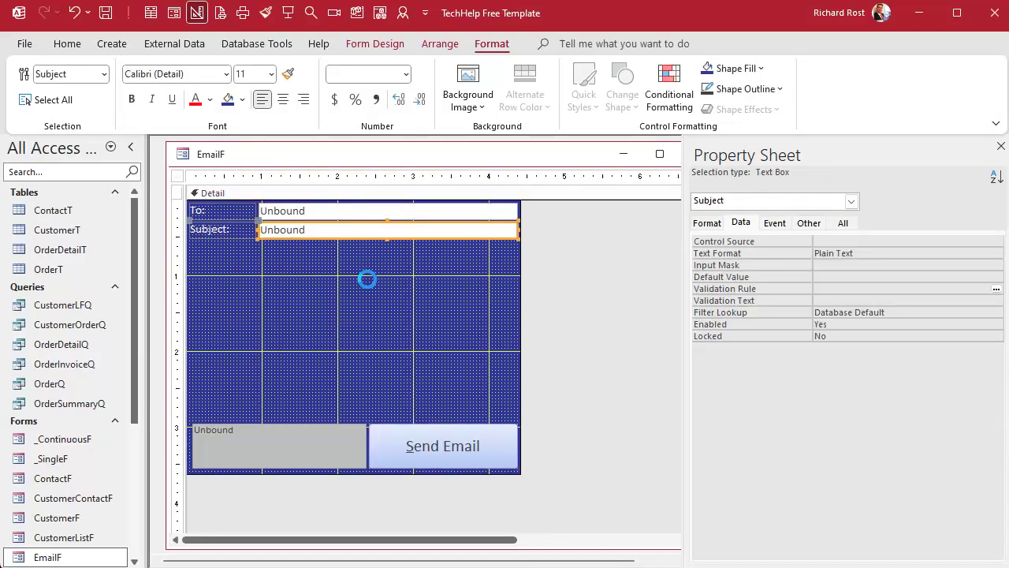
{"action": "left_click", "coordinate": [342, 267]}
{"action": "left_click", "coordinate": [341, 253]}
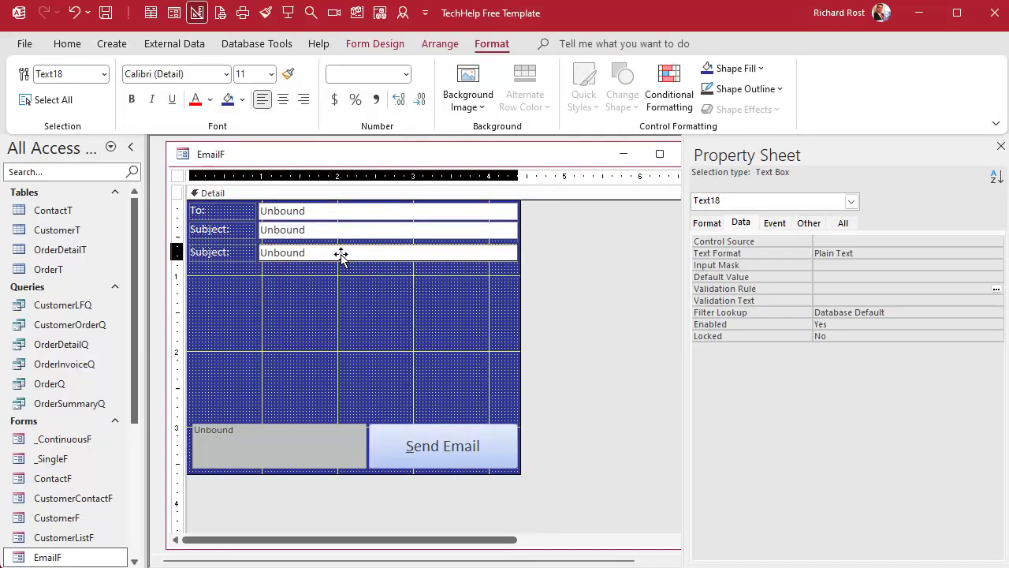
{"action": "left_click", "coordinate": [341, 252]}
{"action": "left_click", "coordinate": [244, 271]}
{"action": "left_click", "coordinate": [222, 248]}
{"action": "left_click", "coordinate": [228, 248]}
{"action": "left_click_drag", "start_coordinate": [228, 248], "coordinate": [121, 248]}
{"action": "type", "text": "Body:"}
{"action": "key", "text": "Return"}
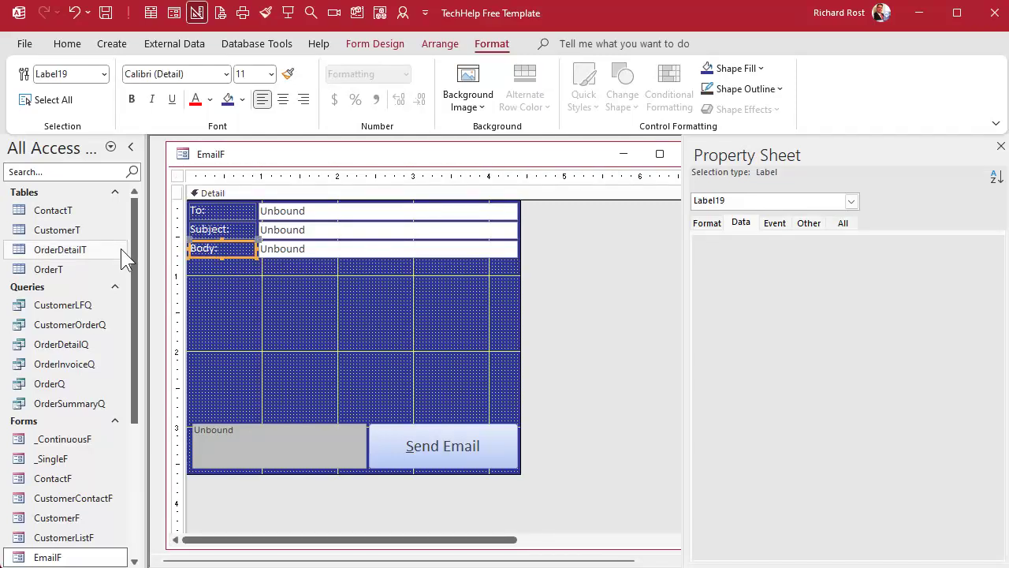
Step: Stretch the new text box down toward the button and name it Body
{"action": "left_click", "coordinate": [332, 251]}
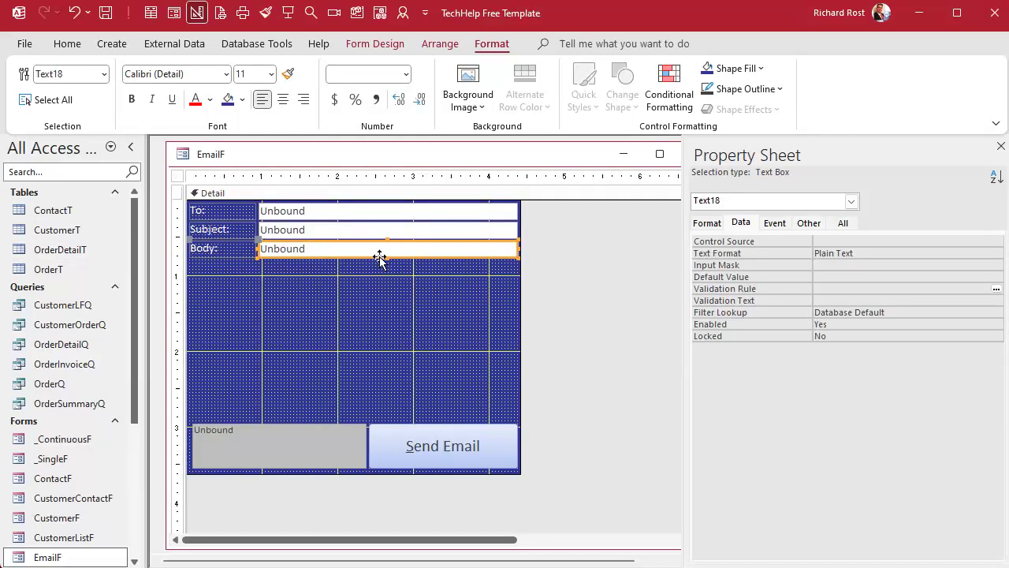
{"action": "left_click_drag", "start_coordinate": [386, 256], "coordinate": [399, 417]}
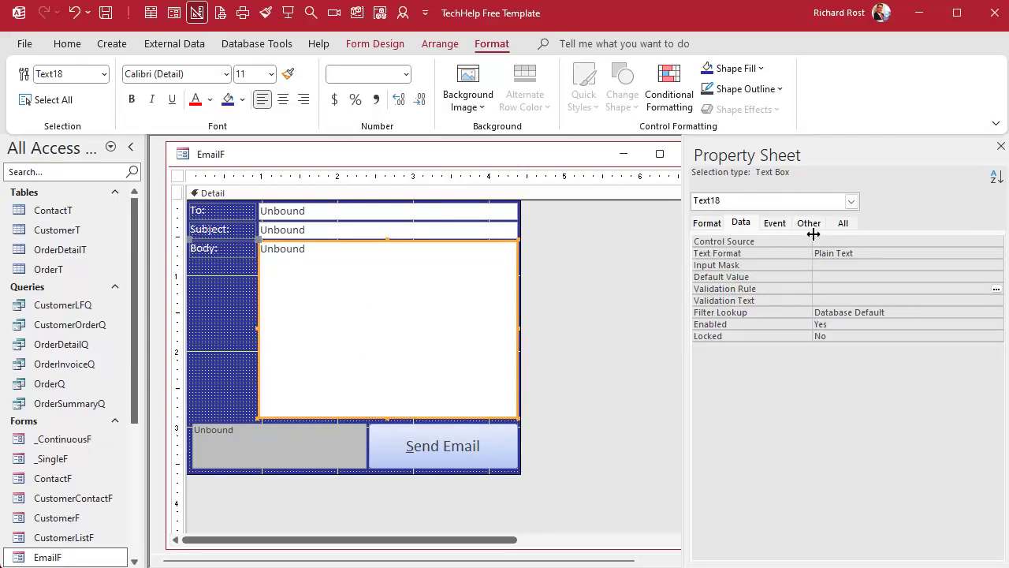
{"action": "left_click", "coordinate": [843, 223]}
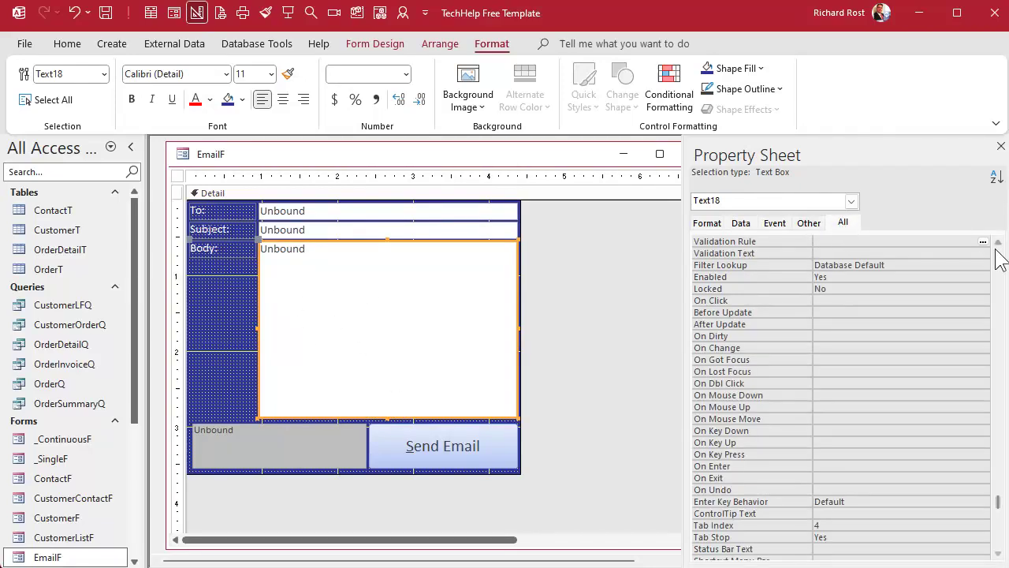
{"action": "scroll", "coordinate": [999, 259], "scroll_direction": "up", "scroll_amount": 15}
{"action": "left_click", "coordinate": [781, 242]}
{"action": "type", "text": "Body"}
{"action": "key", "text": "Return"}
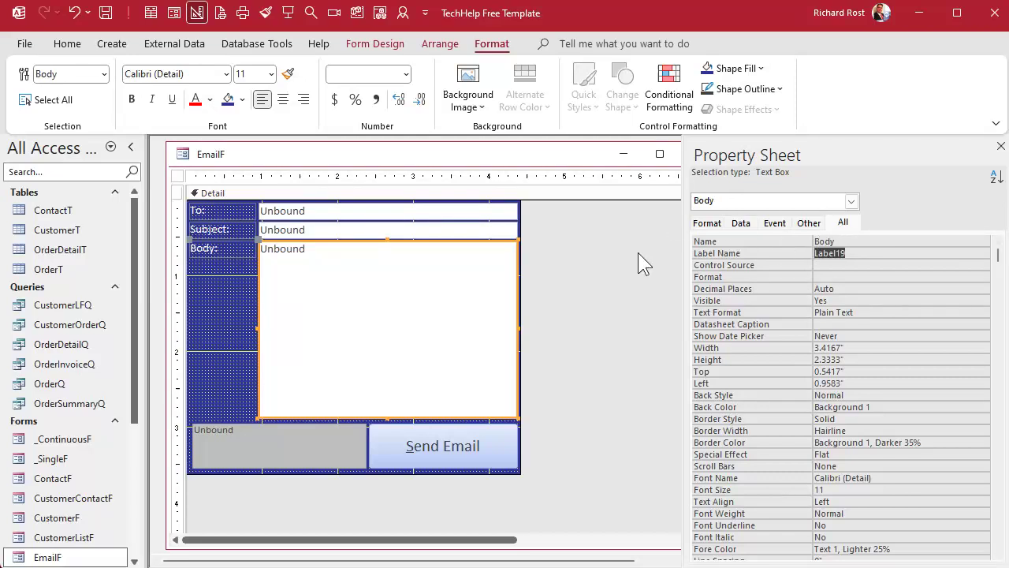
Step: Set the Body box's Enter Key Behavior to New Line in Field
{"action": "left_click", "coordinate": [434, 234]}
{"action": "left_click", "coordinate": [428, 266]}
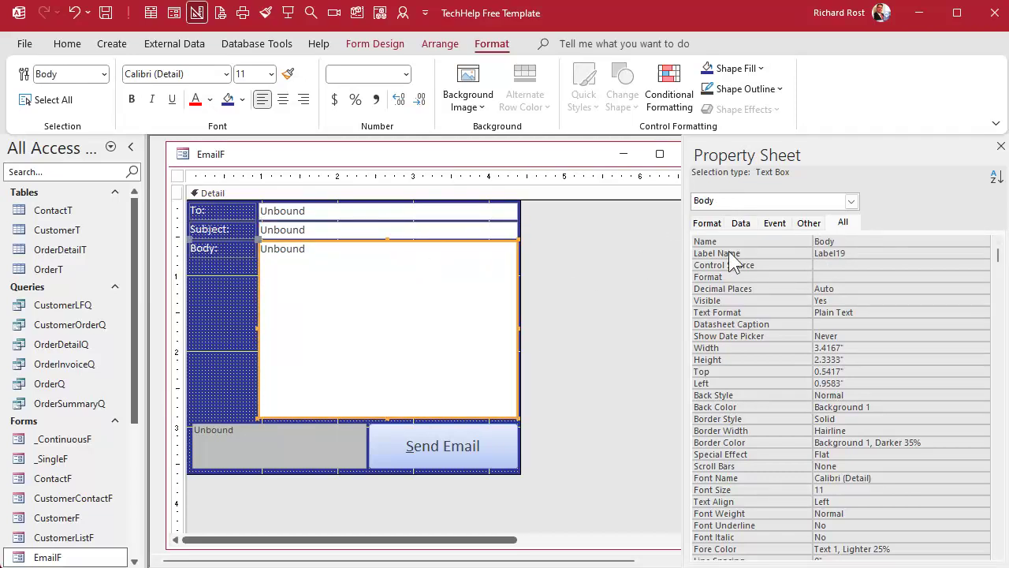
{"action": "left_click", "coordinate": [808, 224]}
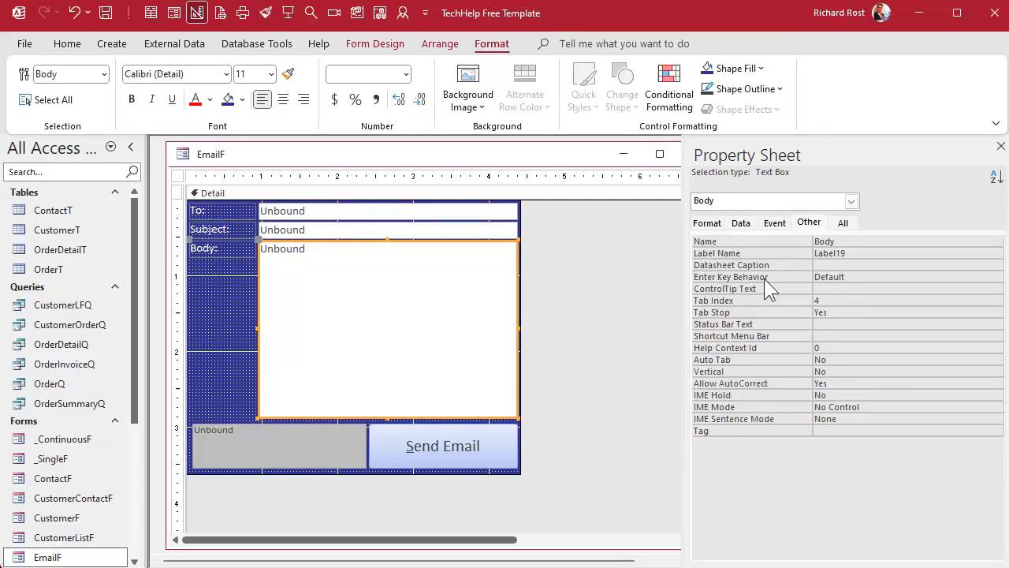
{"action": "left_click", "coordinate": [850, 279]}
{"action": "left_click", "coordinate": [997, 277]}
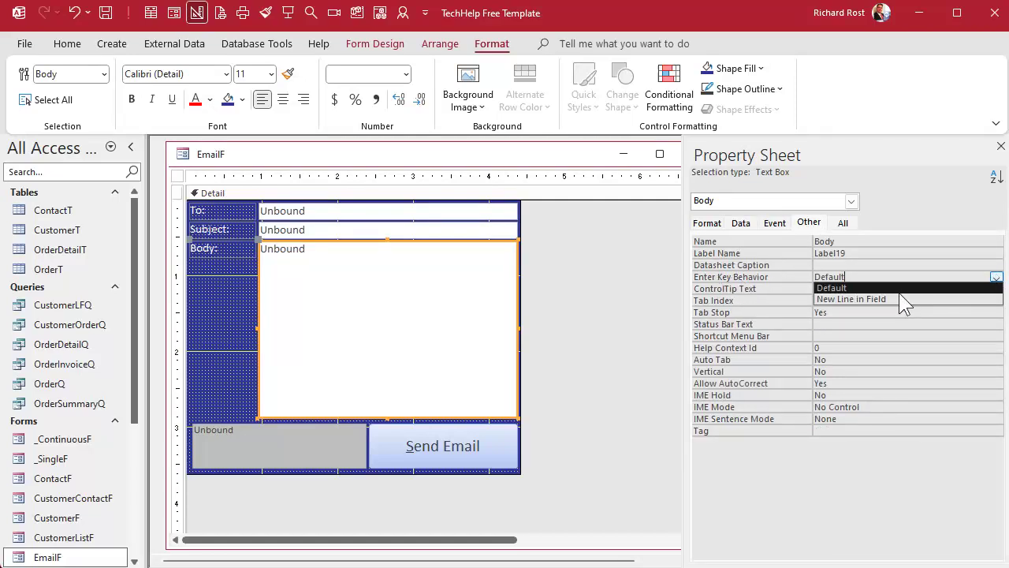
{"action": "left_click", "coordinate": [899, 297]}
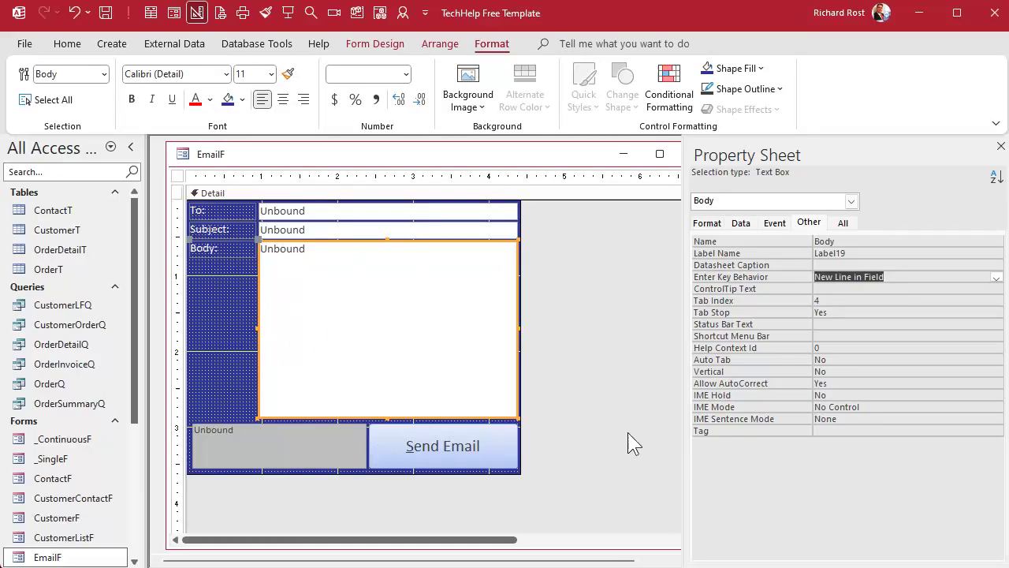
{"action": "left_click", "coordinate": [597, 294]}
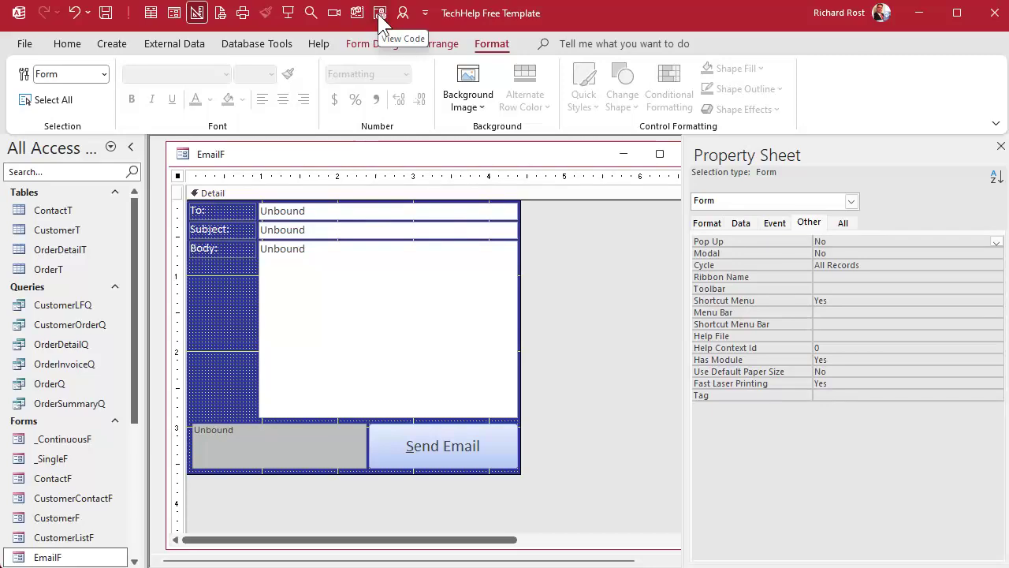
Step: Open the Send Email button's event code and delete all procedures below the Status sub
{"action": "right_click", "coordinate": [432, 447]}
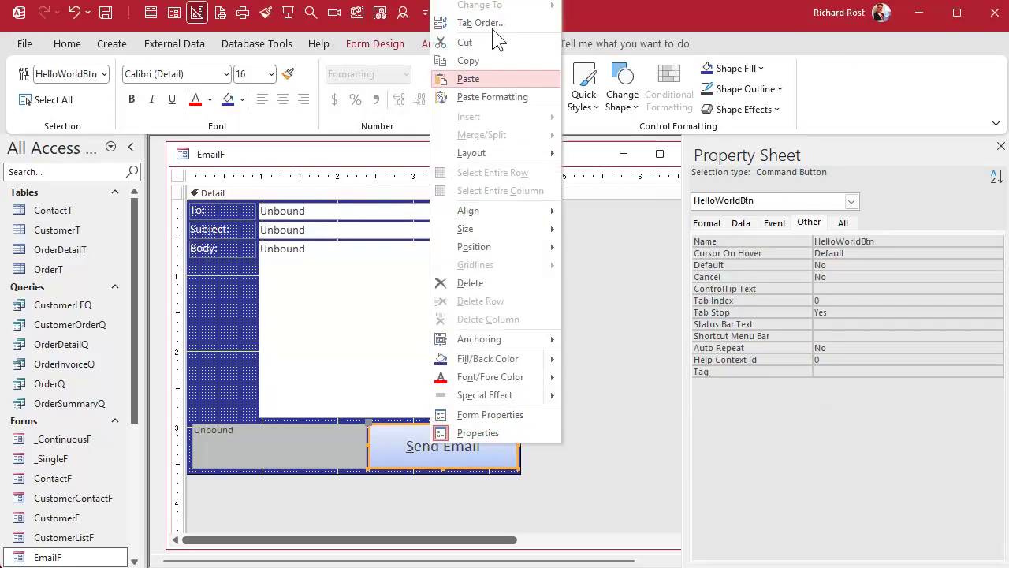
{"action": "left_click", "coordinate": [495, 20]}
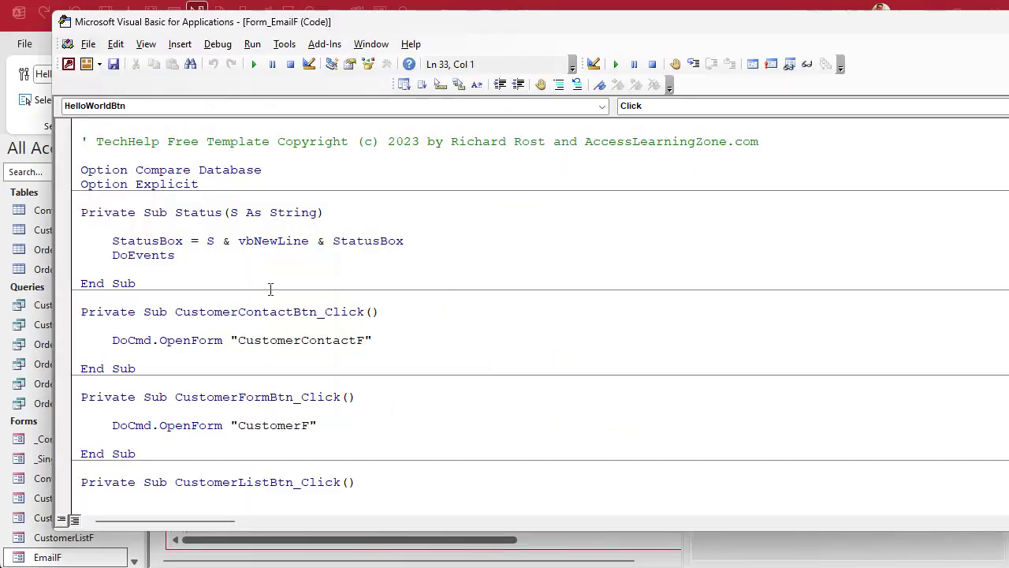
{"action": "left_click", "coordinate": [270, 301]}
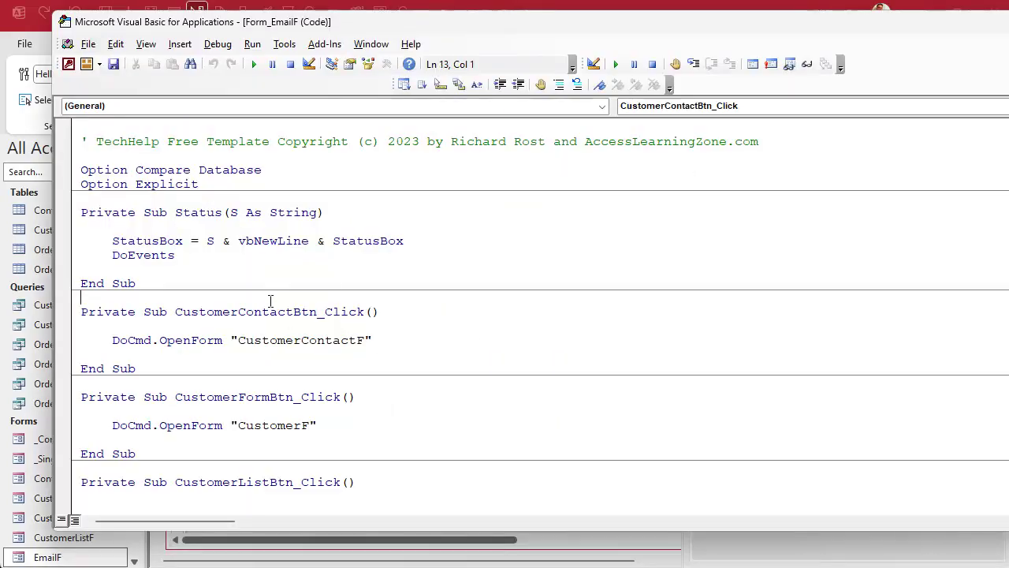
{"action": "key", "text": "ctrl+shift+End"}
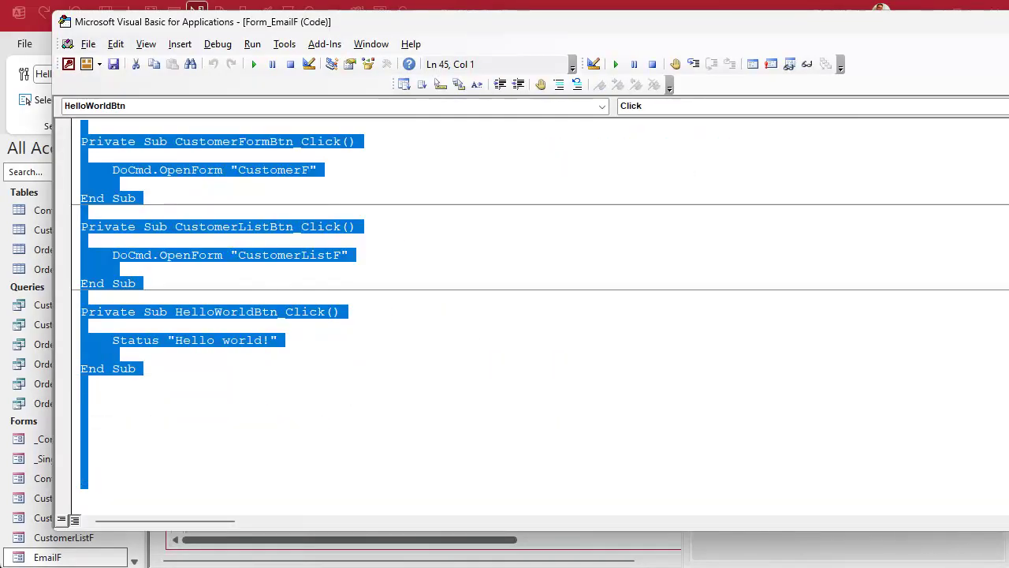
{"action": "key", "text": "Delete"}
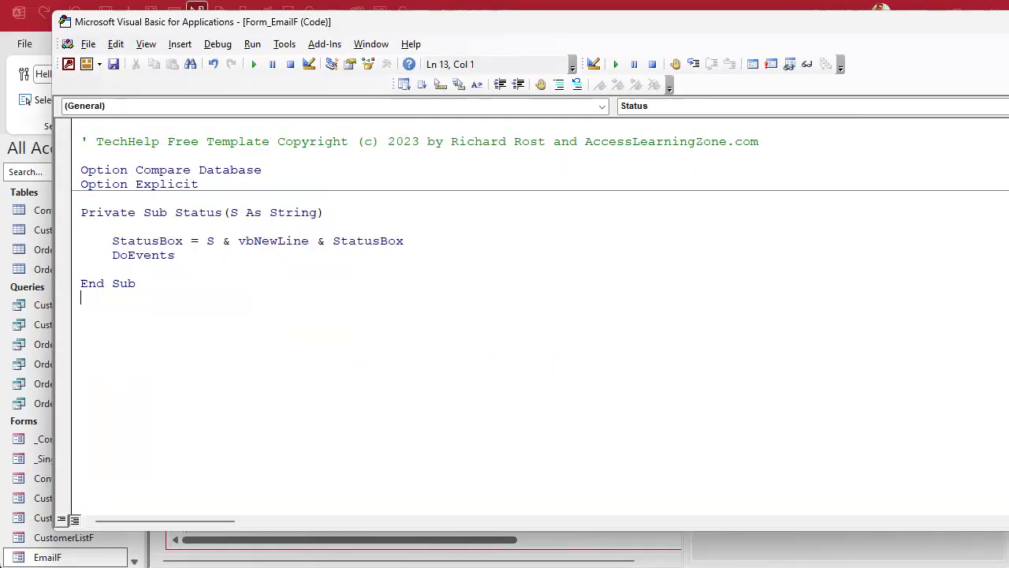
{"action": "double_click", "coordinate": [197, 215]}
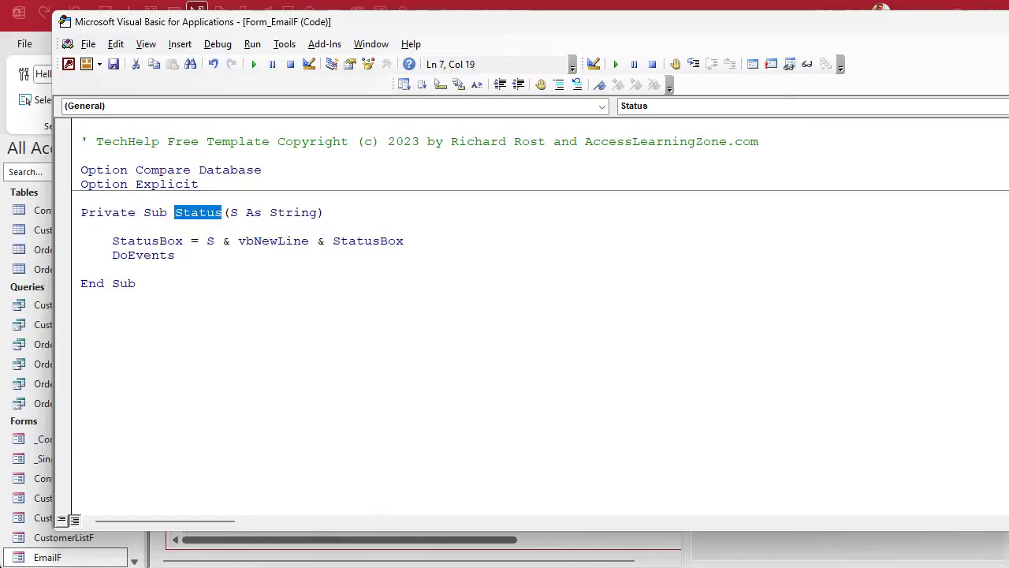
Step: Compile the VBA project with Debug > Compile and return to Access
{"action": "left_click", "coordinate": [211, 47]}
{"action": "left_click", "coordinate": [240, 59]}
{"action": "key", "text": "alt+F11"}
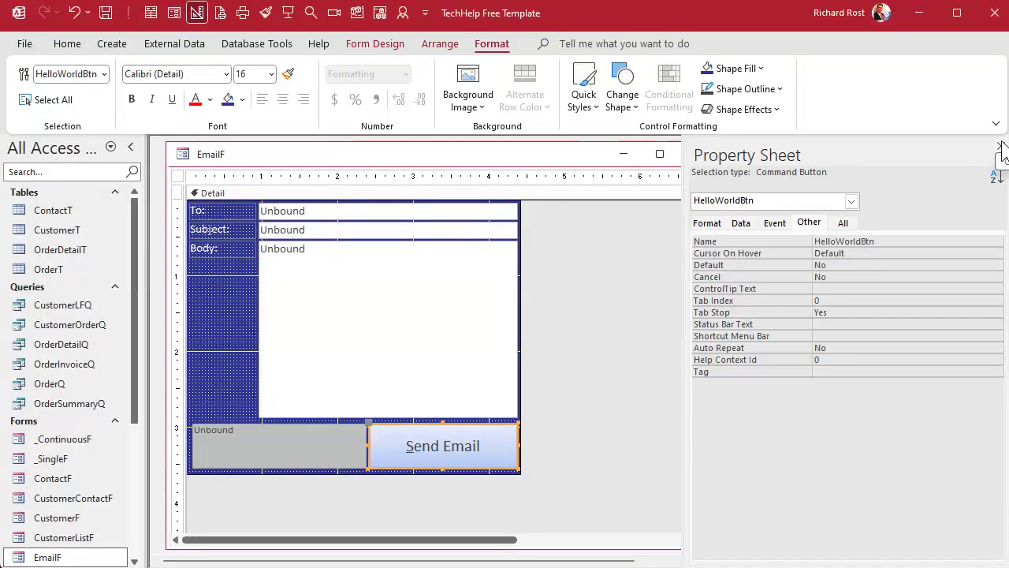
Step: Close the EmailF design and open the Customer form in Design View
{"action": "left_click", "coordinate": [1001, 147]}
{"action": "left_click", "coordinate": [595, 264]}
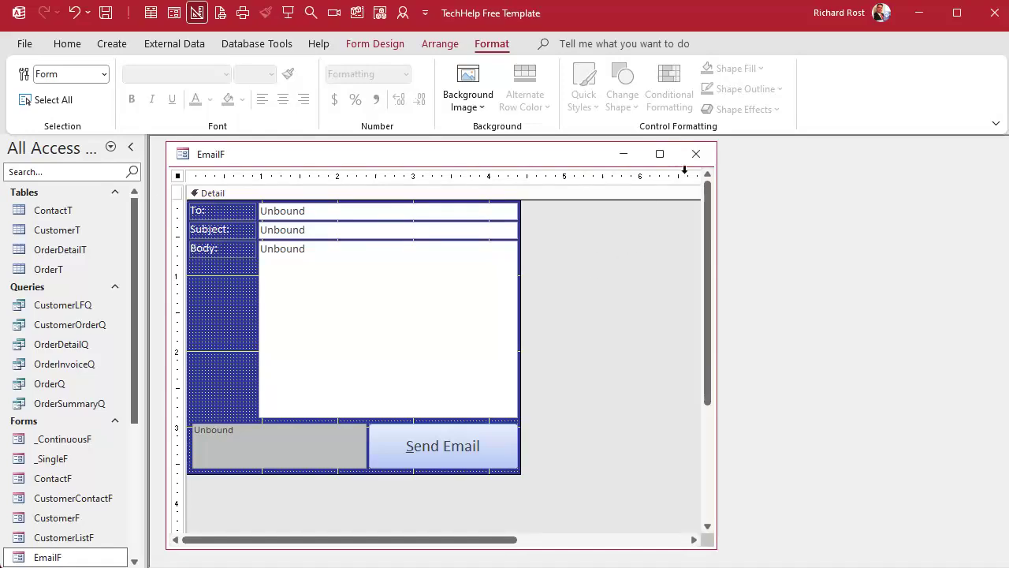
{"action": "left_click", "coordinate": [696, 154]}
{"action": "left_click", "coordinate": [270, 272]}
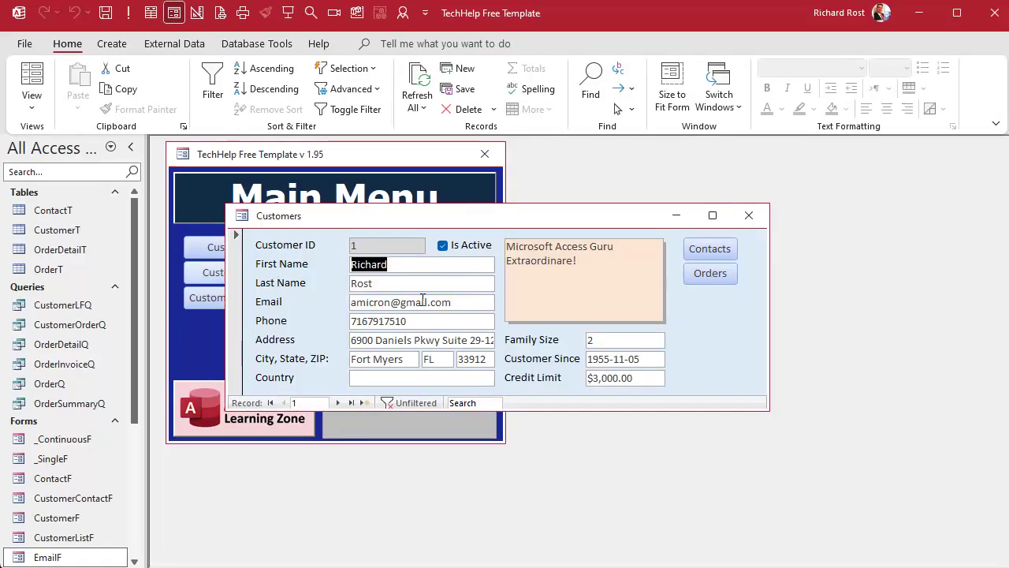
{"action": "right_click", "coordinate": [494, 220]}
{"action": "left_click", "coordinate": [538, 347]}
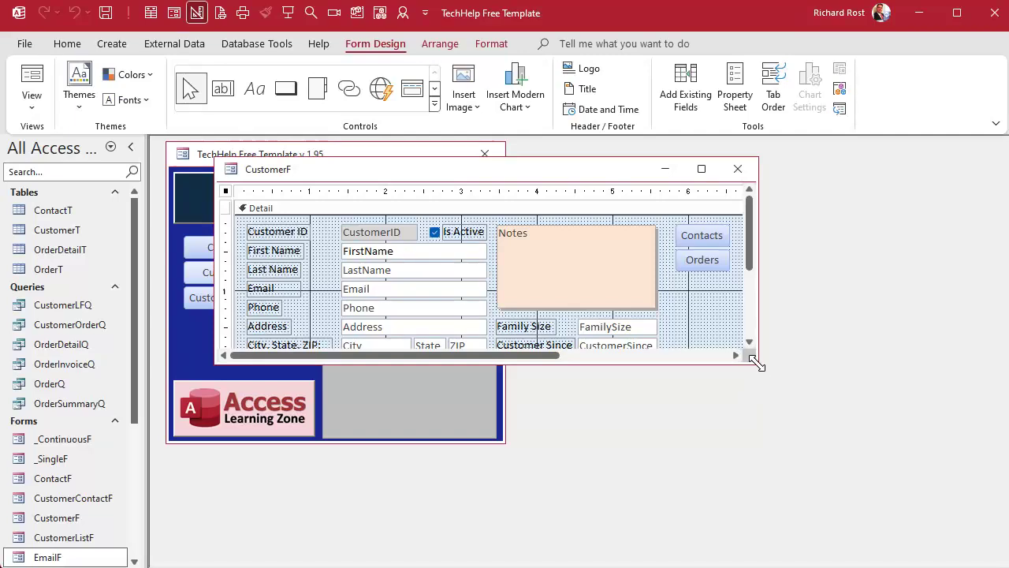
Step: Delete Notes, Family Size, Customer Since and Credit Limit, move Contacts and Orders beside Is Active, and narrow the form
{"action": "left_click_drag", "start_coordinate": [755, 363], "coordinate": [828, 469]}
{"action": "left_click_drag", "start_coordinate": [518, 191], "coordinate": [639, 192]}
{"action": "key", "text": "Delete"}
{"action": "left_click_drag", "start_coordinate": [639, 235], "coordinate": [524, 258]}
{"action": "left_click", "coordinate": [717, 319]}
{"action": "left_click_drag", "start_coordinate": [743, 310], "coordinate": [579, 316]}
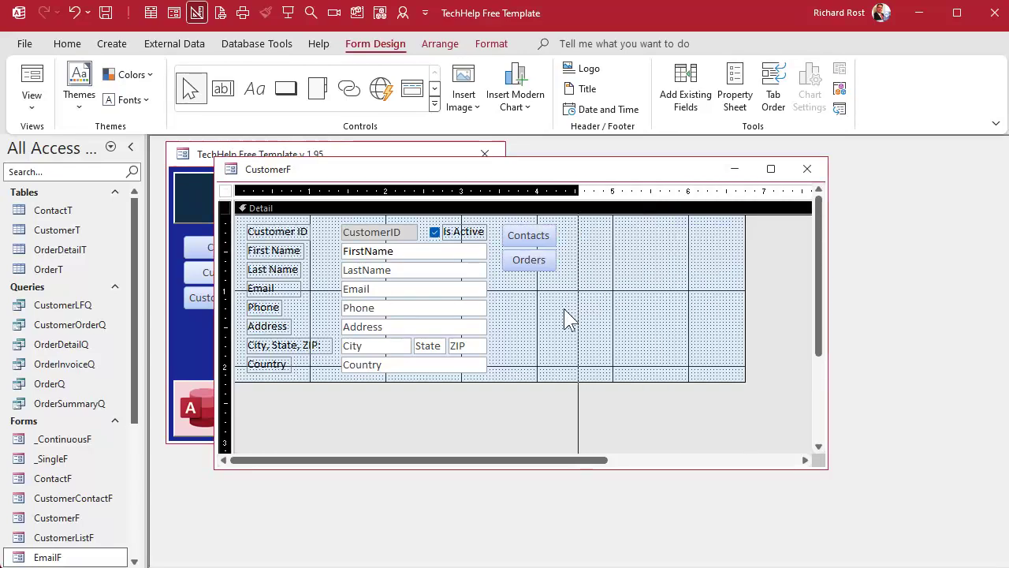
Step: Duplicate the Orders button below it as a two-line 'Send Email' button
{"action": "left_click", "coordinate": [529, 264]}
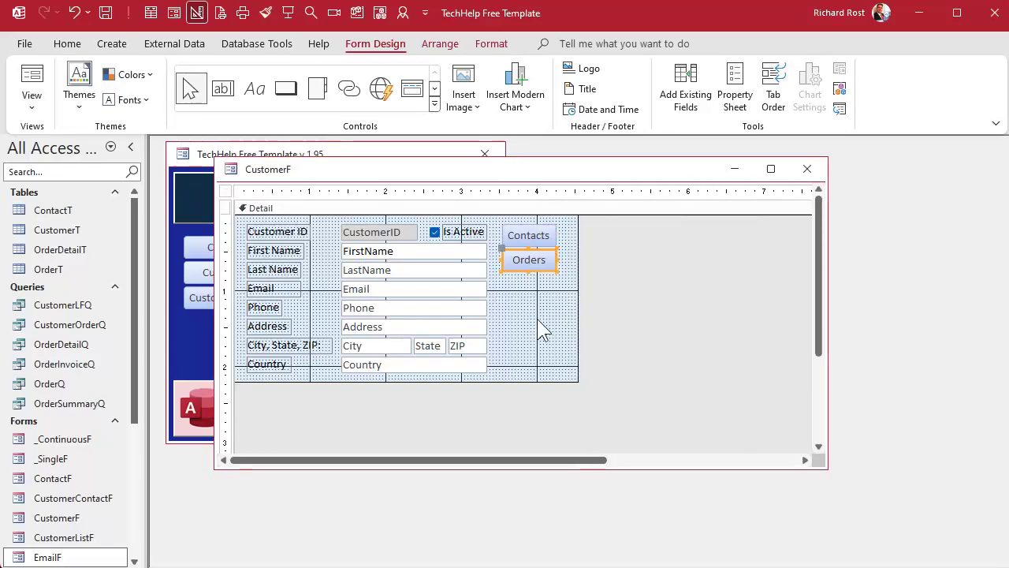
{"action": "key", "text": "ctrl+c"}
{"action": "key", "text": "ctrl+v"}
{"action": "double_click", "coordinate": [530, 289]}
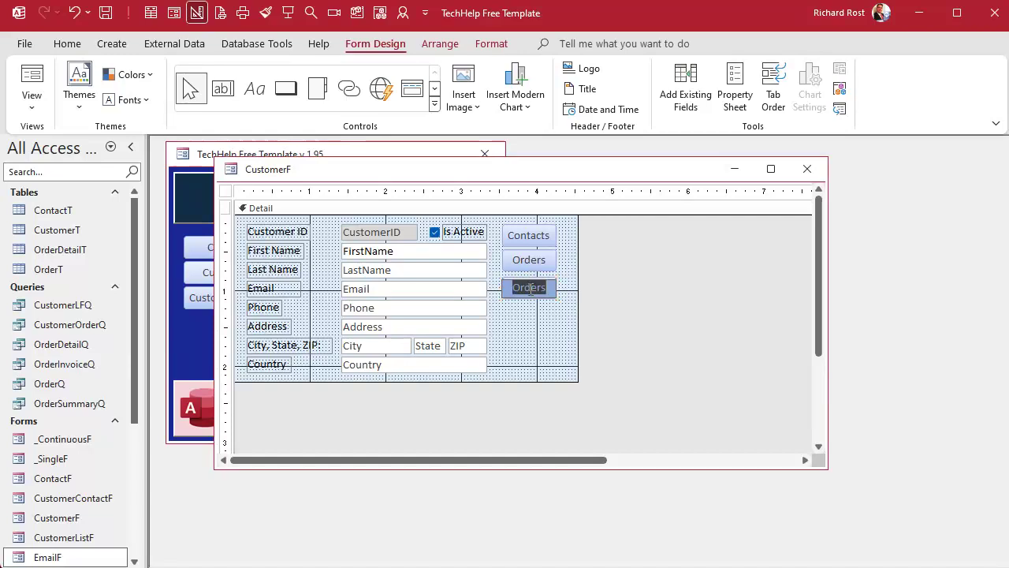
{"action": "type", "text": "Send Email"}
{"action": "key", "text": "Return"}
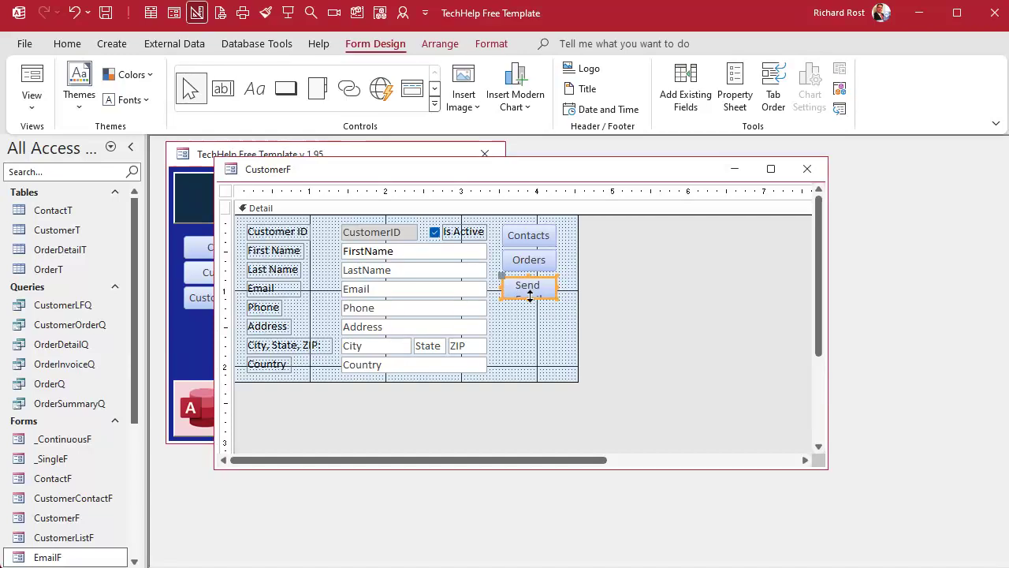
{"action": "left_click_drag", "start_coordinate": [534, 299], "coordinate": [534, 309]}
{"action": "left_click", "coordinate": [525, 334]}
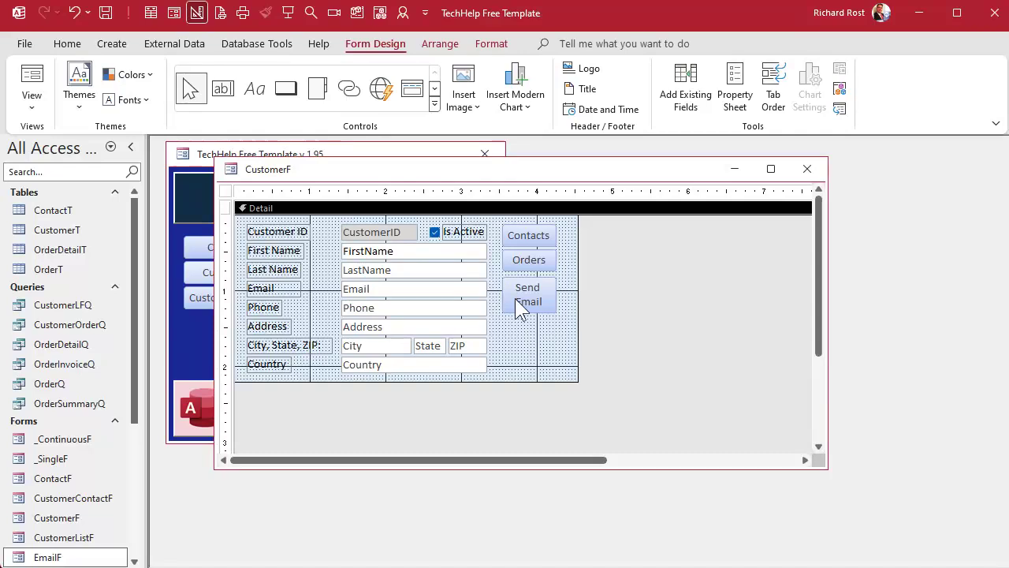
Step: Name the Send Email button SendEmailBtn in its properties
{"action": "double_click", "coordinate": [517, 298]}
{"action": "left_click", "coordinate": [844, 223]}
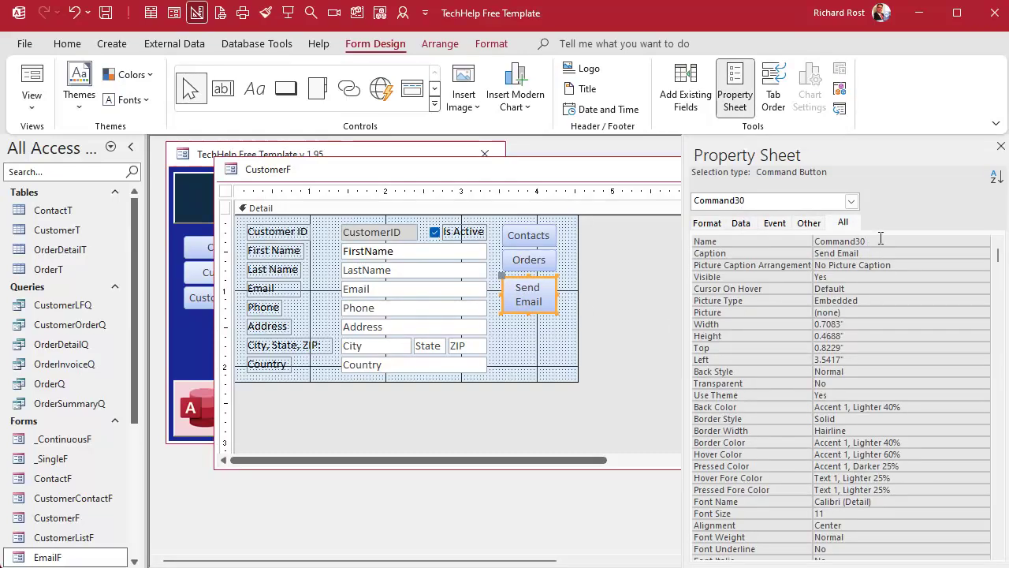
{"action": "left_click", "coordinate": [787, 239]}
{"action": "type", "text": "SendEmailBtn"}
{"action": "key", "text": "Return"}
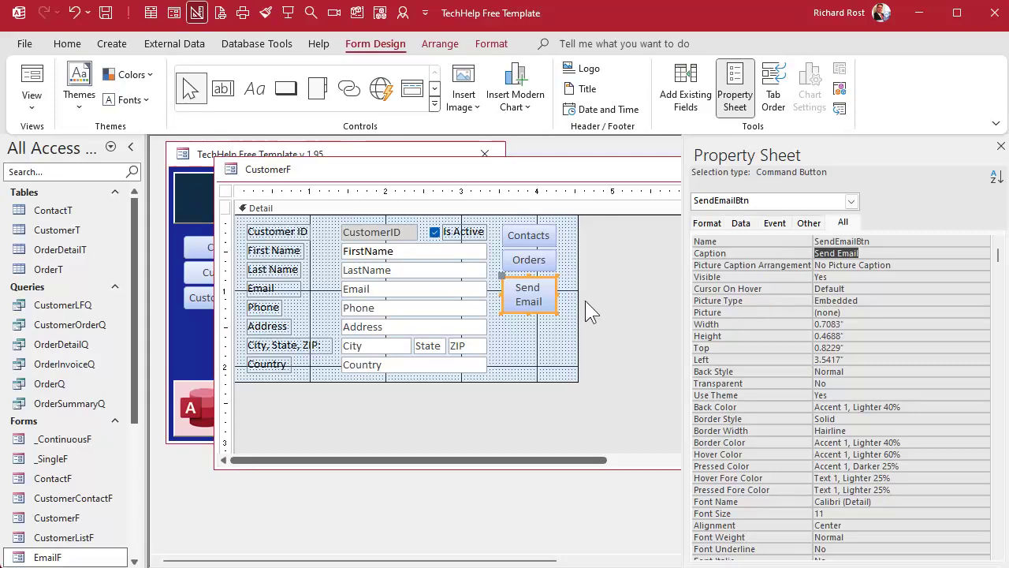
Step: Add DoCmd.OpenForm "EmailF" to the SendEmailBtn click event and return to form design
{"action": "right_click", "coordinate": [543, 295]}
{"action": "left_click", "coordinate": [589, 306]}
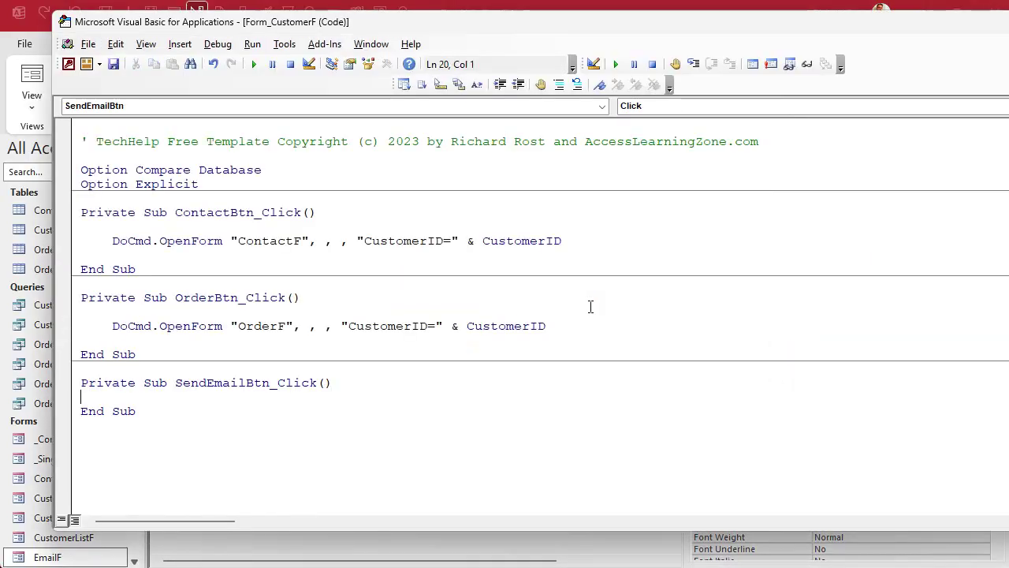
{"action": "key", "text": "Return"}
{"action": "key", "text": "Tab"}
{"action": "type", "text": "docmd.op"}
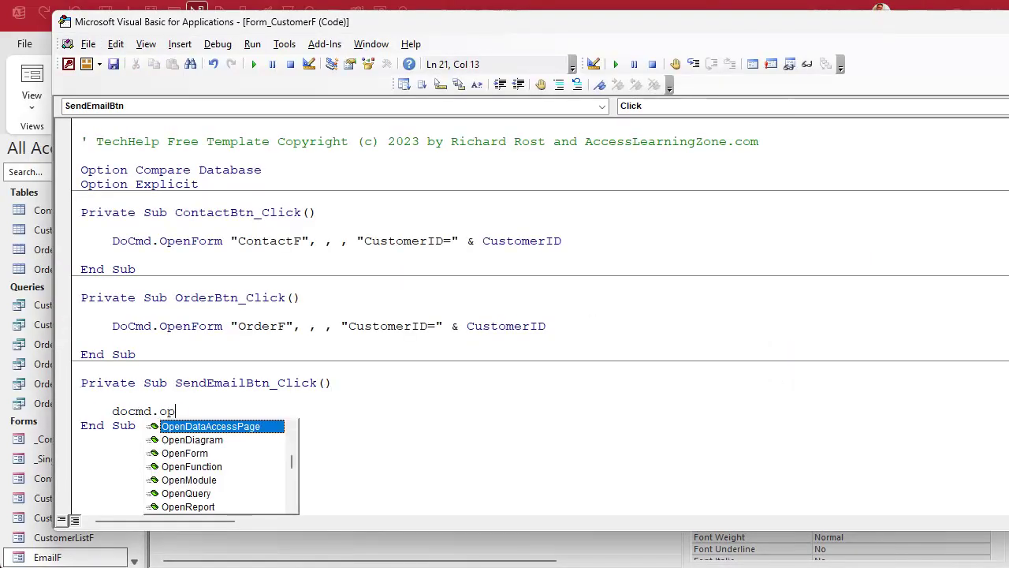
{"action": "type", "text": "enform \"EmailF\""}
{"action": "key", "text": "Return"}
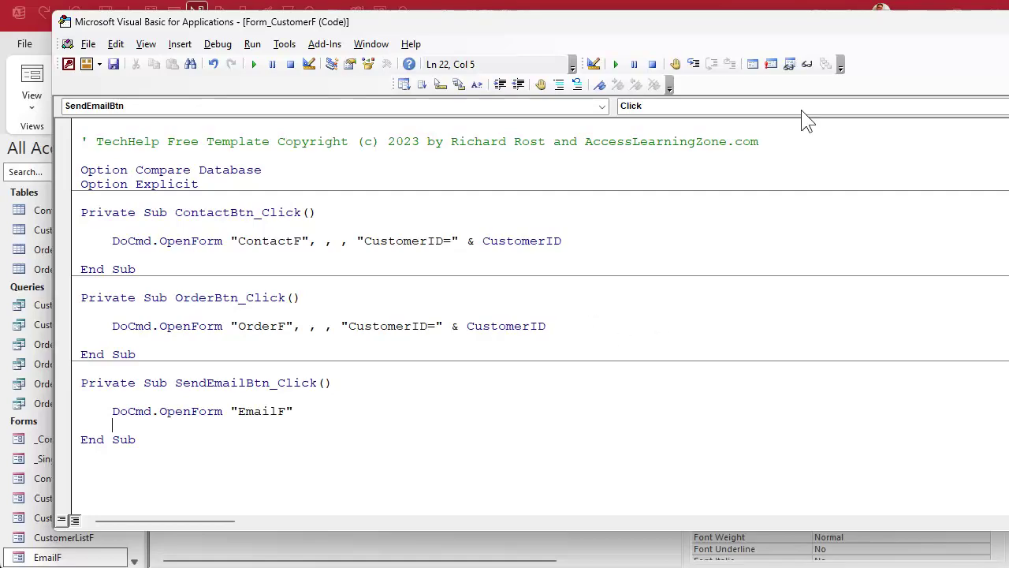
{"action": "key", "text": "alt+F11"}
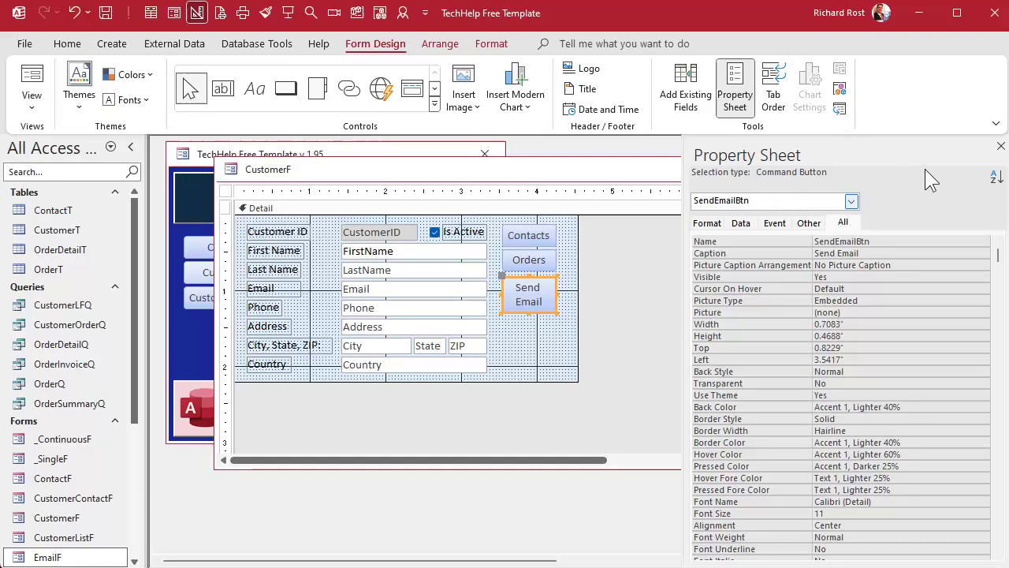
Step: Close and save CustomerF, then reopen the Customer form from the main menu
{"action": "left_click", "coordinate": [997, 150]}
{"action": "left_click", "coordinate": [810, 169]}
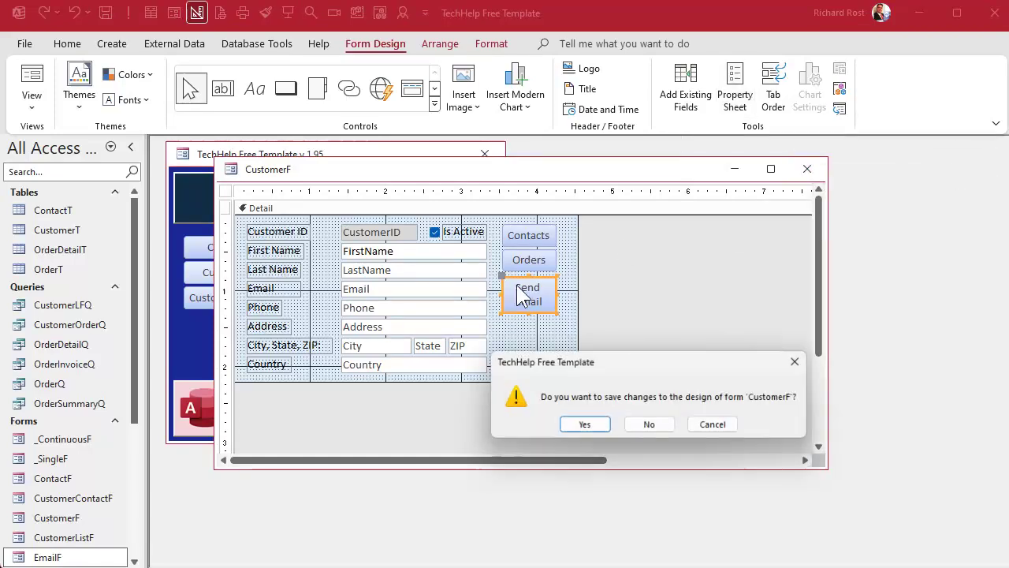
{"action": "left_click", "coordinate": [593, 426]}
{"action": "left_click", "coordinate": [277, 276]}
Step: Open the email form with Send Email and advance four customer records
{"action": "left_click", "coordinate": [508, 262]}
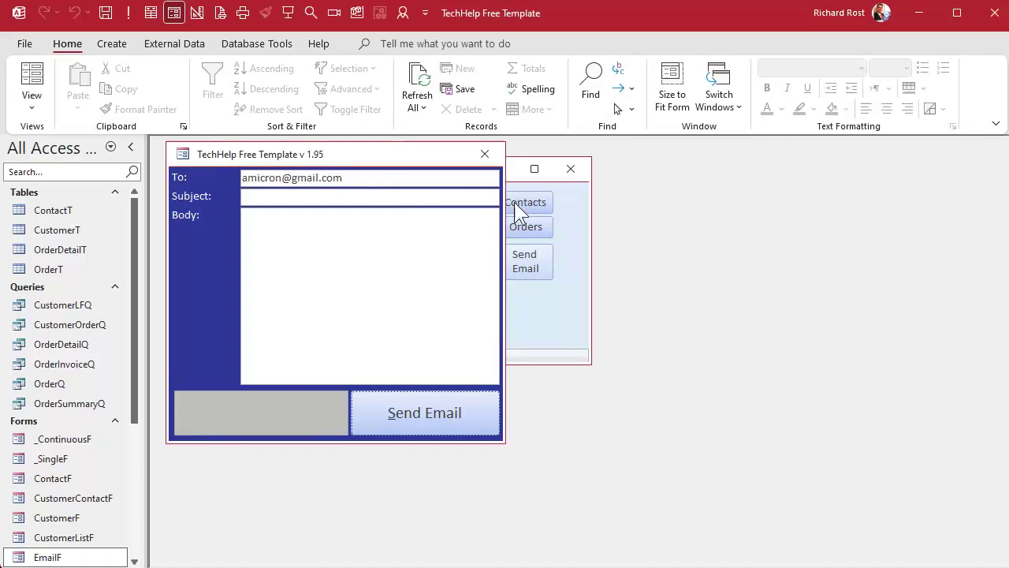
{"action": "left_click_drag", "start_coordinate": [387, 168], "coordinate": [826, 181]}
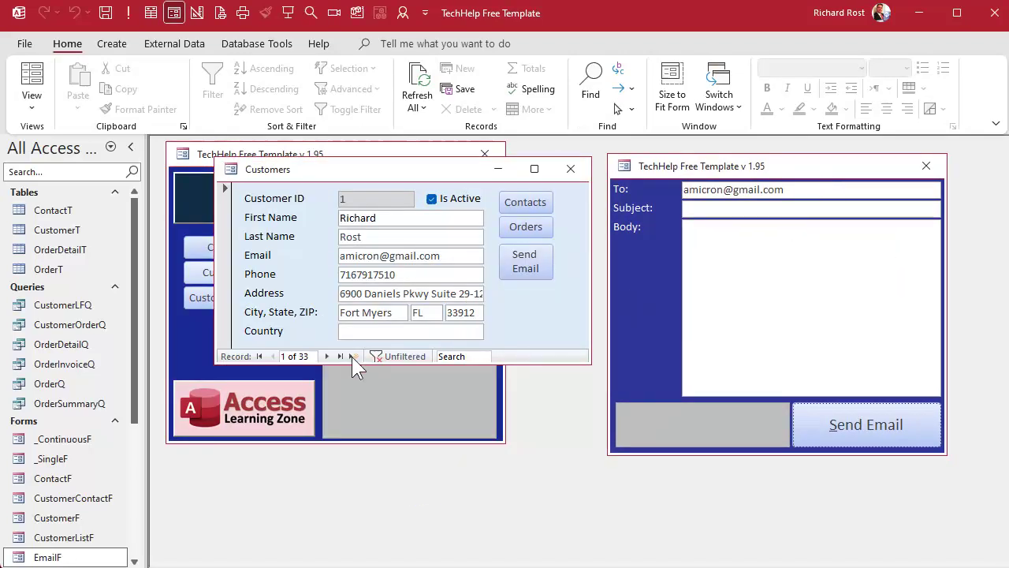
{"action": "left_click", "coordinate": [327, 355]}
{"action": "left_click", "coordinate": [327, 356]}
{"action": "left_click", "coordinate": [327, 355]}
{"action": "left_click", "coordinate": [327, 356]}
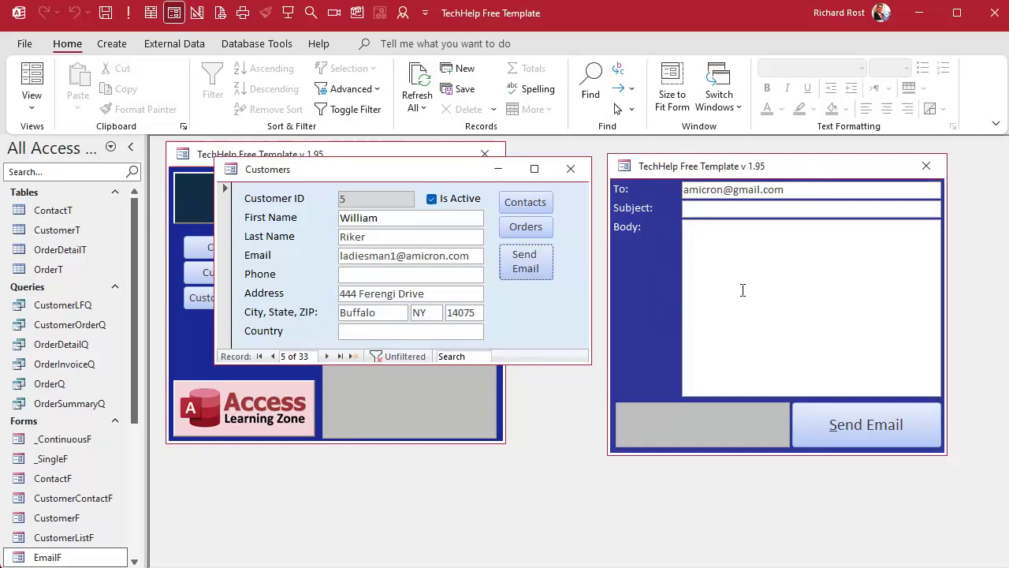
Step: Reopen the email form for the displayed customer and put focus in the empty Subject field
{"action": "left_click_drag", "start_coordinate": [761, 166], "coordinate": [456, 191]}
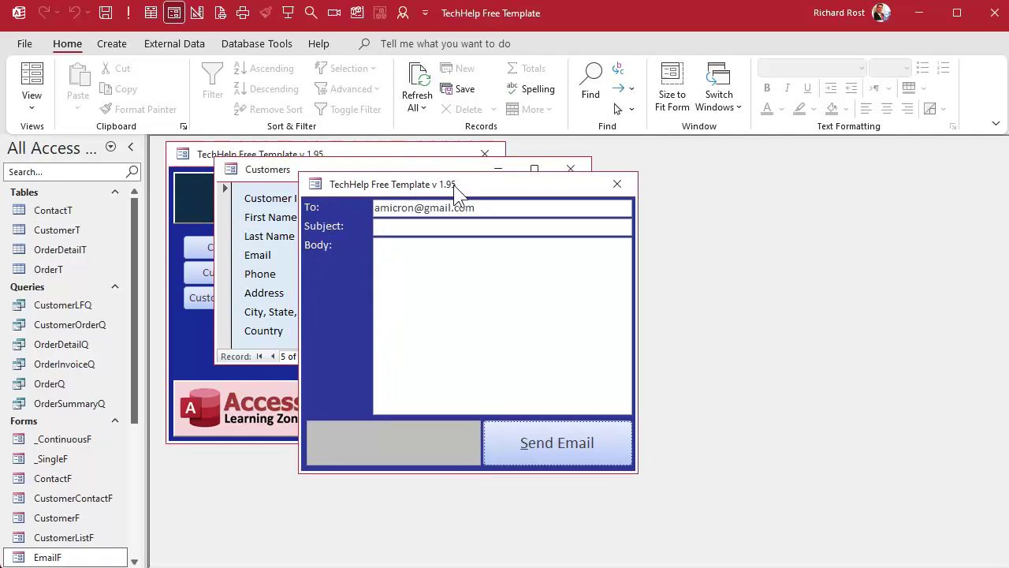
{"action": "right_click", "coordinate": [464, 187]}
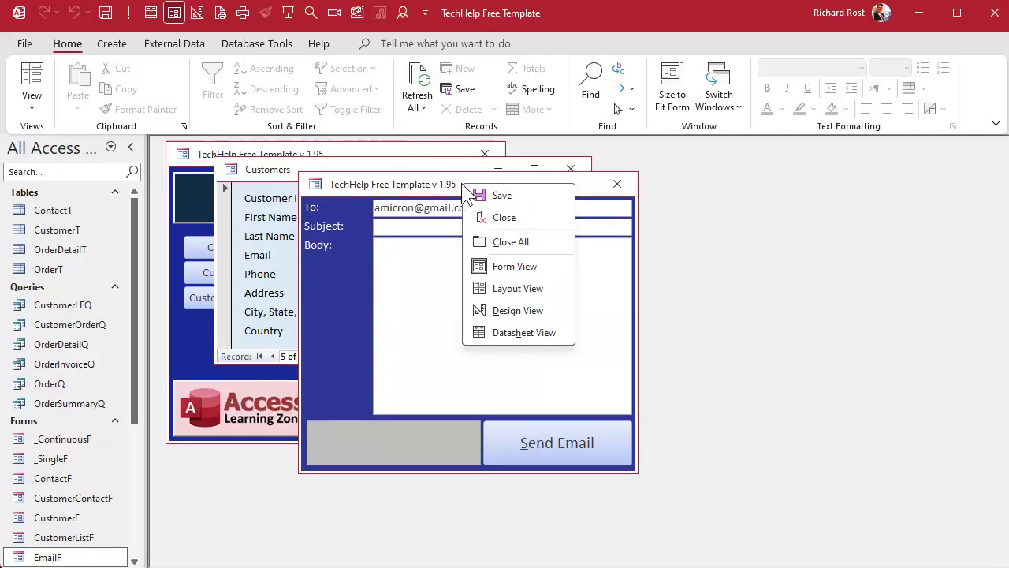
{"action": "left_click", "coordinate": [619, 184]}
{"action": "left_click", "coordinate": [539, 256]}
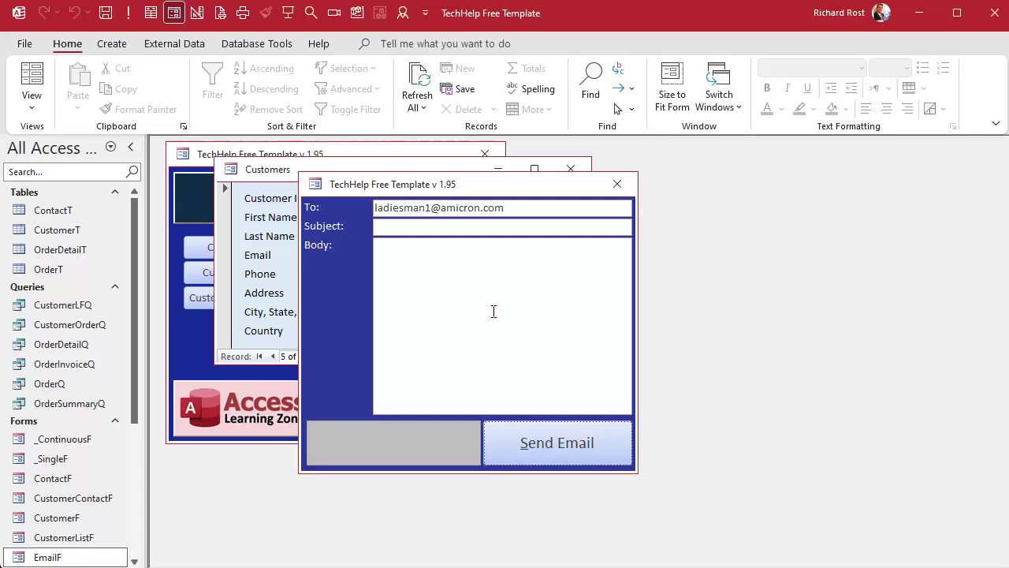
{"action": "left_click", "coordinate": [456, 225]}
Step: Open EmailF in Design View and set the form's Caption to 'Send Email'
{"action": "right_click", "coordinate": [512, 187]}
{"action": "left_click", "coordinate": [568, 312]}
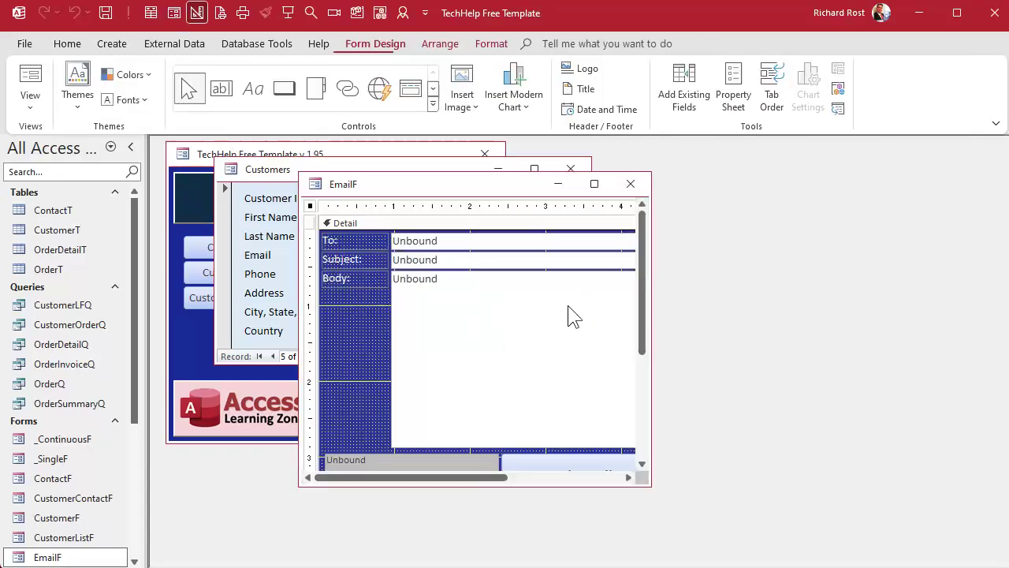
{"action": "double_click", "coordinate": [311, 205]}
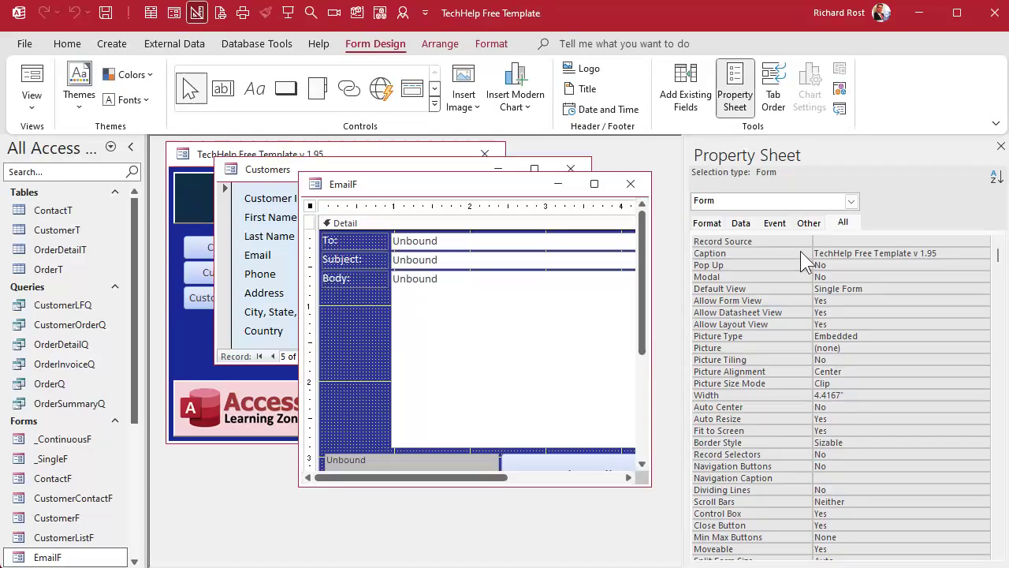
{"action": "left_click_drag", "start_coordinate": [954, 253], "coordinate": [855, 253]}
{"action": "left_click_drag", "start_coordinate": [785, 242], "coordinate": [763, 242]}
{"action": "type", "text": "Send Email"}
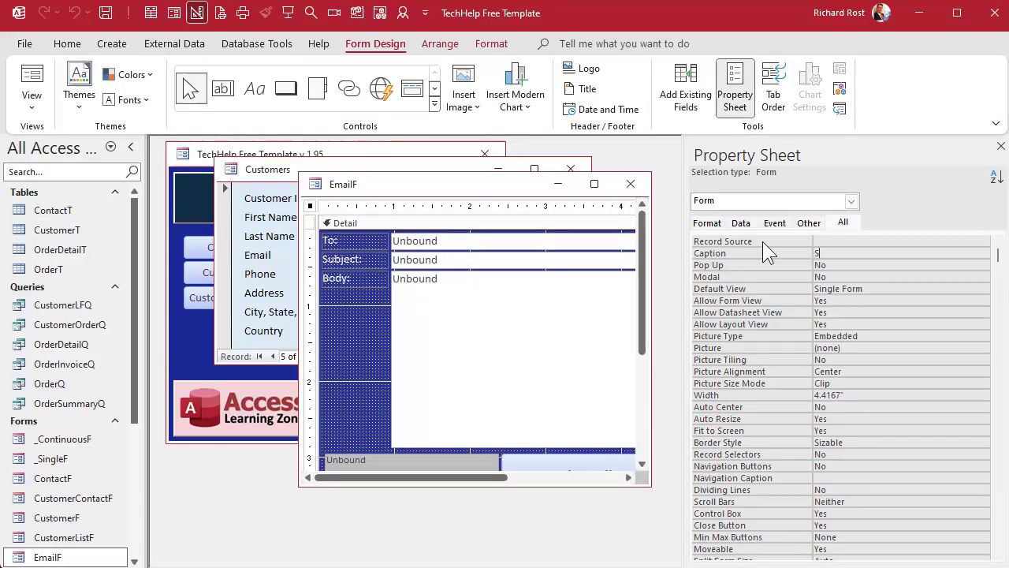
{"action": "key", "text": "Return"}
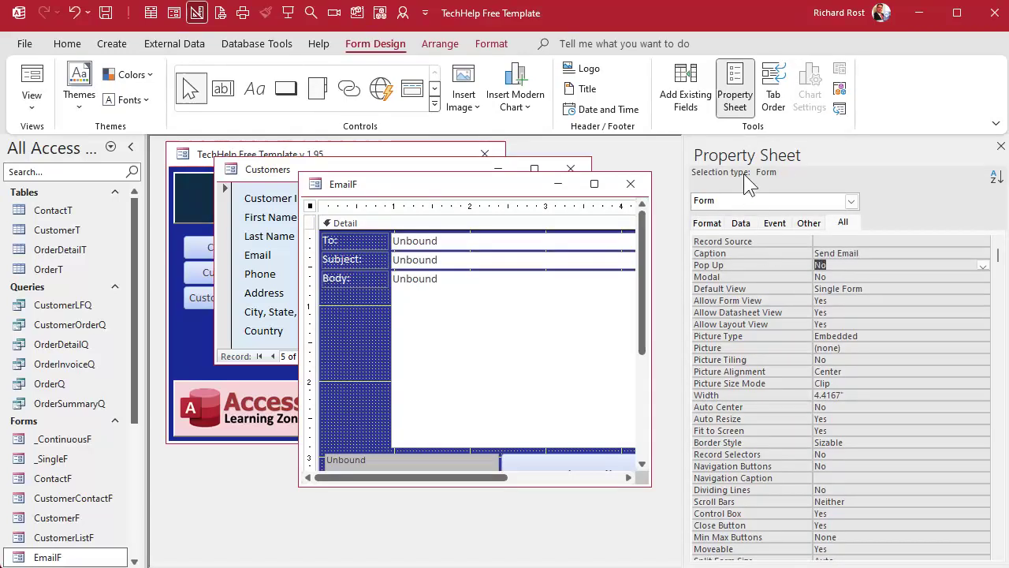
Step: Auto-order the tab stops and move Email to the end of the tab order
{"action": "left_click", "coordinate": [770, 89]}
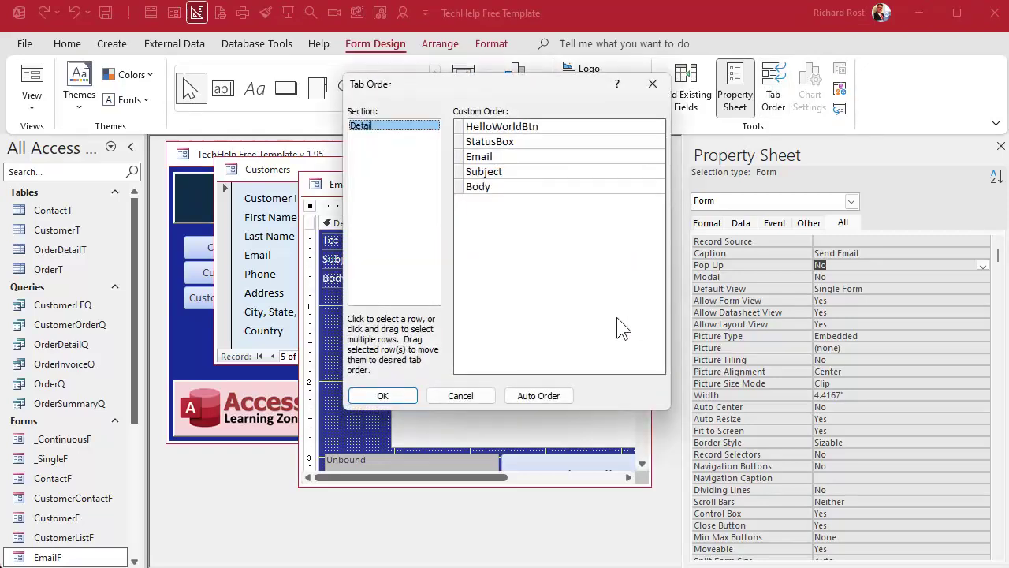
{"action": "left_click", "coordinate": [545, 393]}
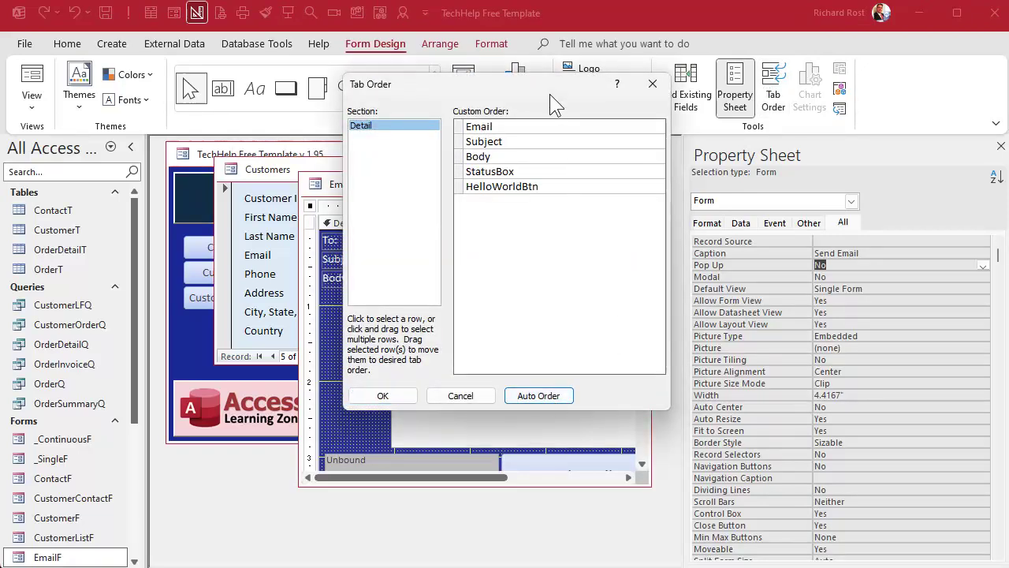
{"action": "left_click_drag", "start_coordinate": [549, 93], "coordinate": [857, 91]}
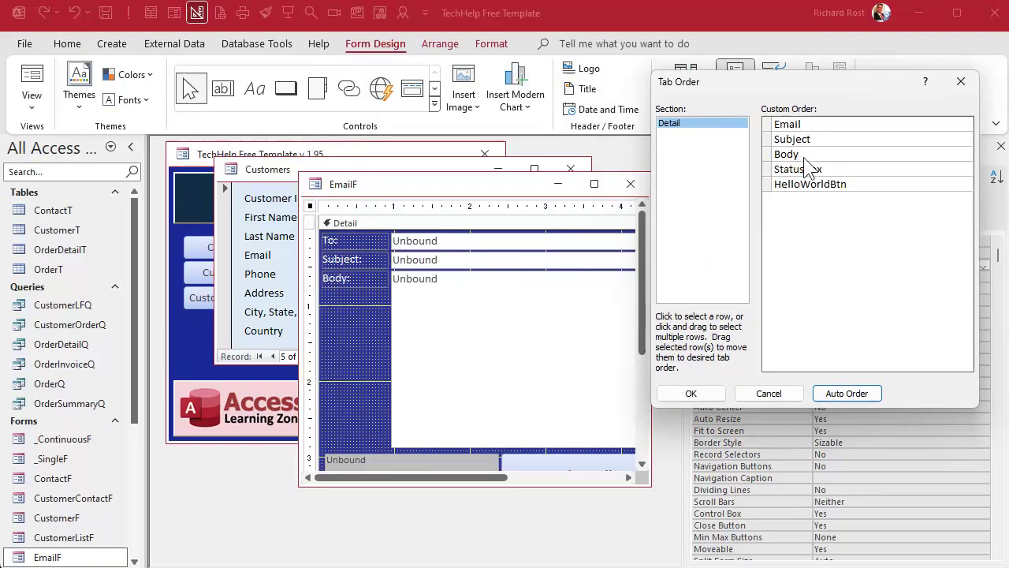
{"action": "left_click", "coordinate": [768, 125]}
{"action": "left_click_drag", "start_coordinate": [769, 127], "coordinate": [772, 210]}
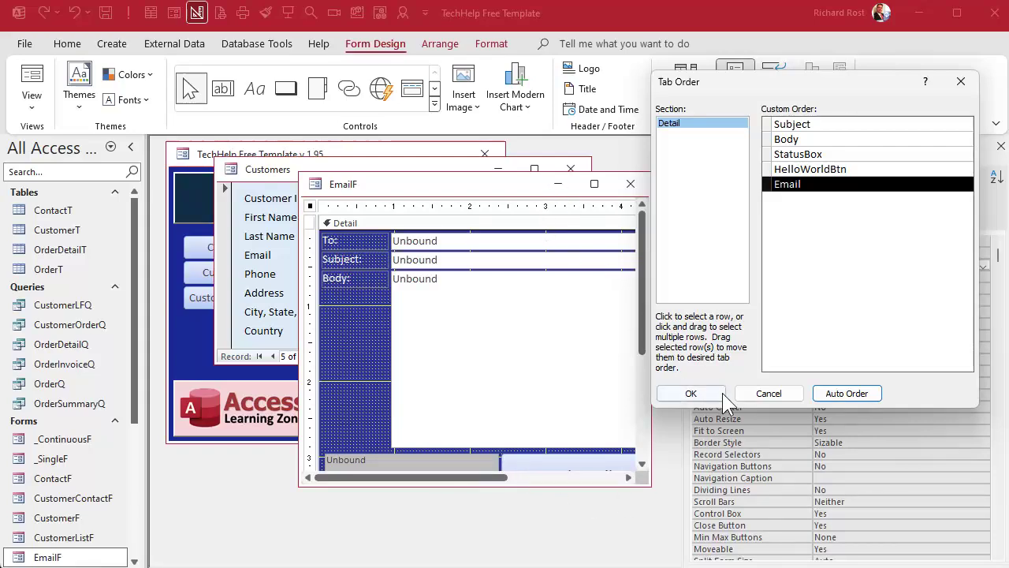
{"action": "left_click", "coordinate": [690, 392]}
Step: Set the StatusBox's Tab Stop to No and close the email form design
{"action": "left_click", "coordinate": [399, 462]}
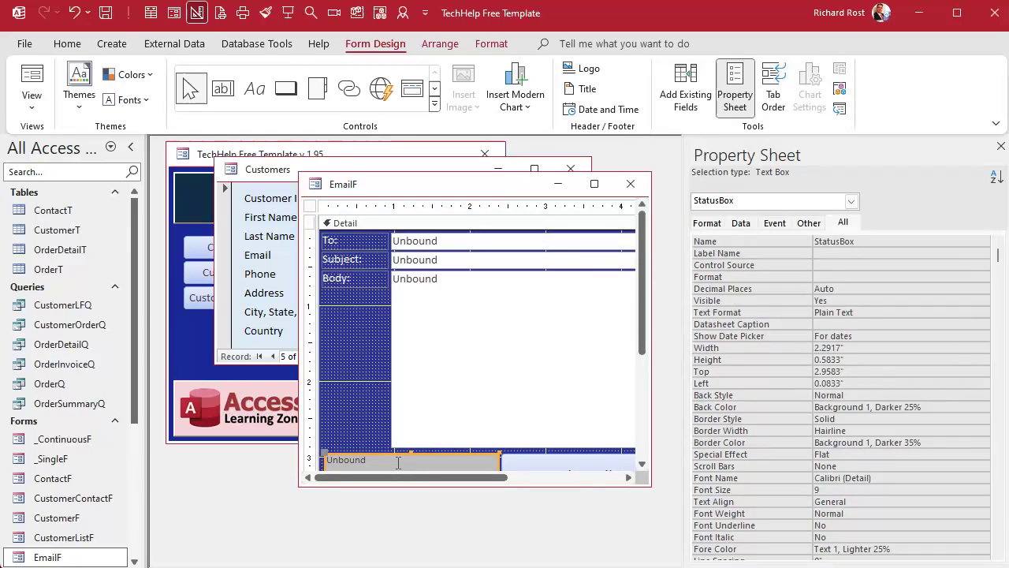
{"action": "left_click", "coordinate": [808, 225]}
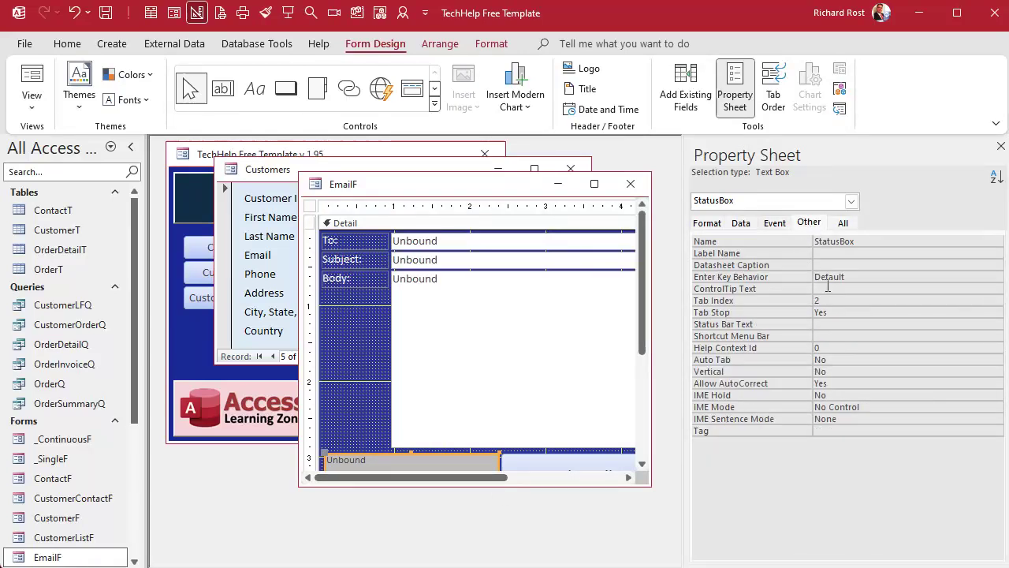
{"action": "double_click", "coordinate": [845, 313]}
{"action": "left_click", "coordinate": [630, 184]}
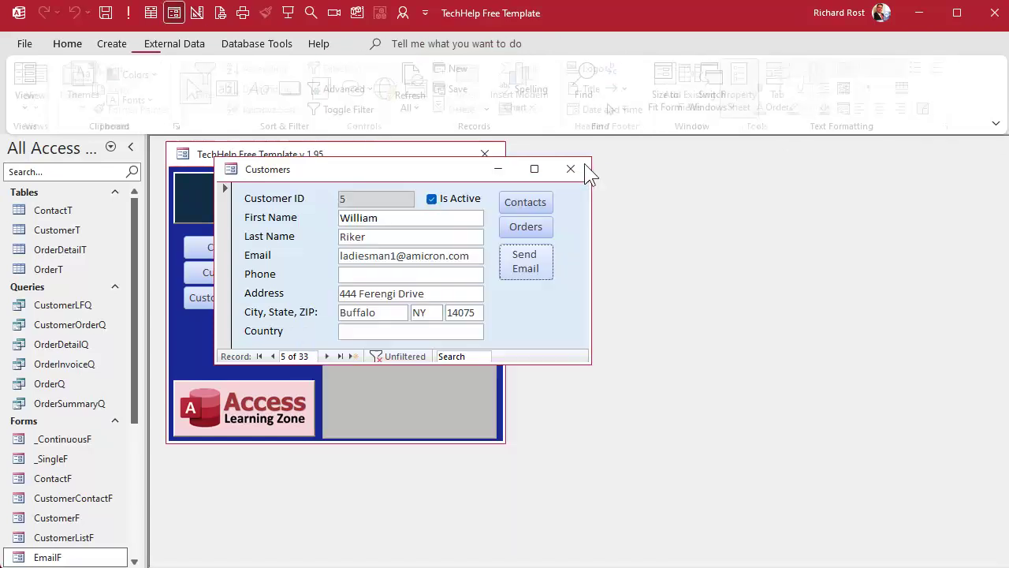
Step: Test Send Email with sample subject and body text, tabbing through the fields, then close it
{"action": "left_click", "coordinate": [524, 266]}
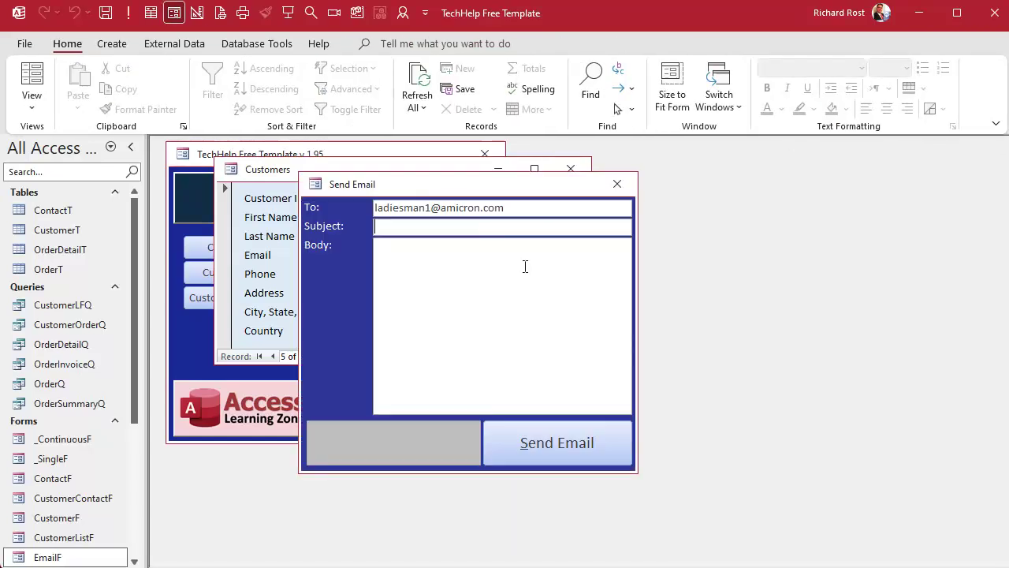
{"action": "type", "text": "qoehfqeohfoqeuhfoqufe"}
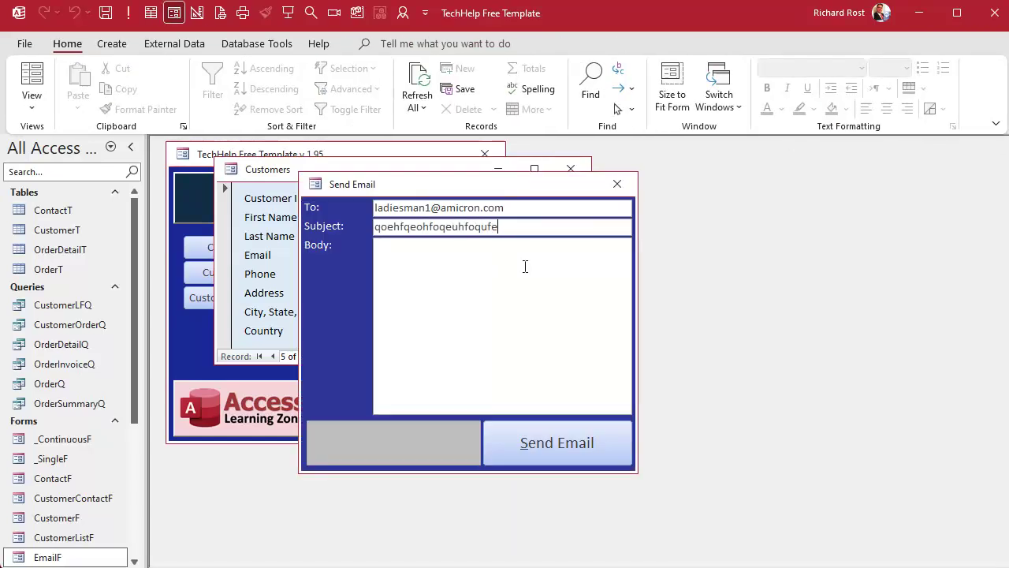
{"action": "key", "text": "Tab"}
{"action": "type", "text": "qeofhoqehfoqehffqqfoueh"}
{"action": "key", "text": "Tab"}
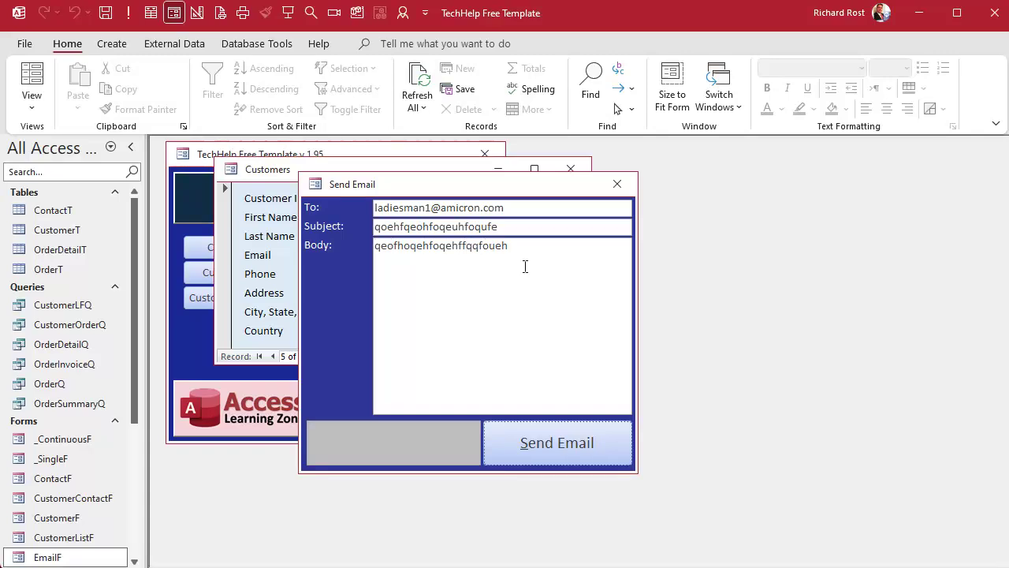
{"action": "key", "text": "Tab"}
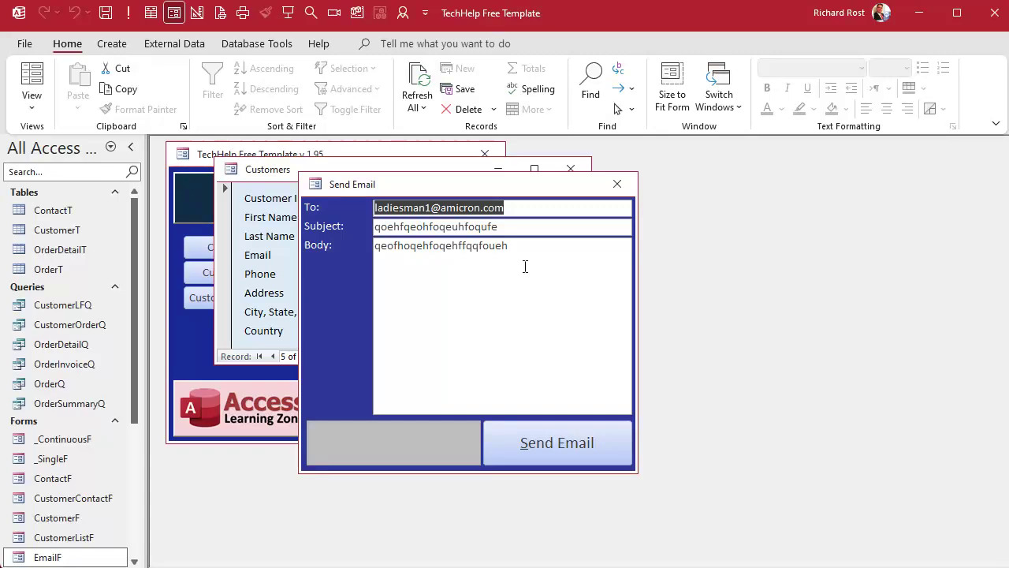
{"action": "key", "text": "alt+s"}
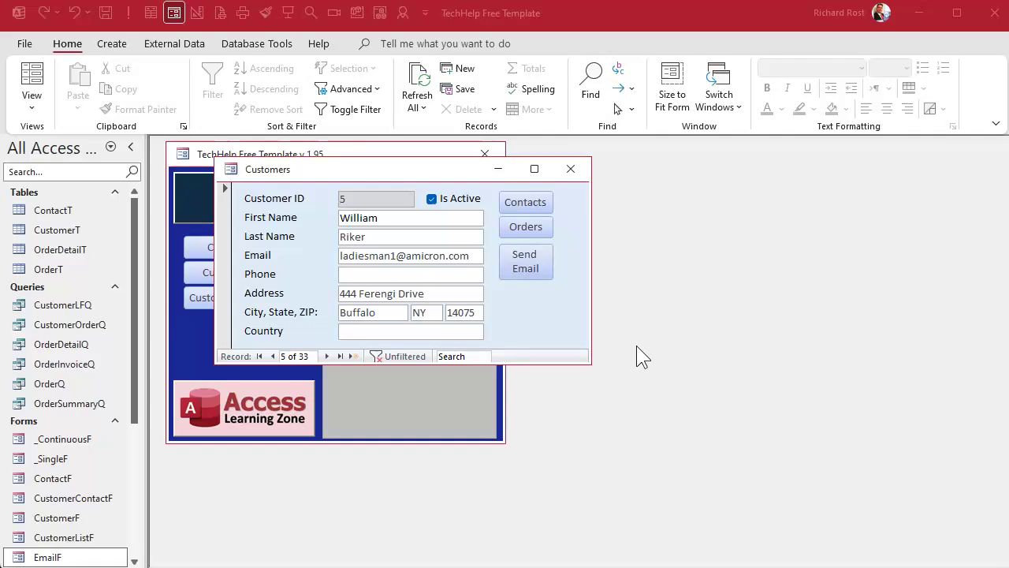
Step: Open the Send Email form from the Customers form for the current customer record
{"action": "left_click", "coordinate": [527, 265]}
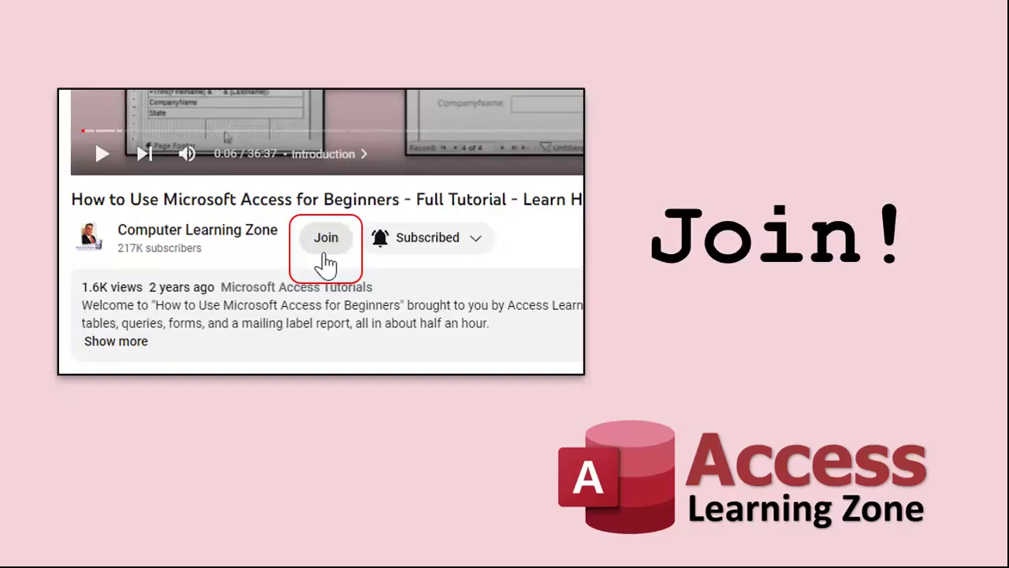
{"action": "left_click", "coordinate": [324, 253]}
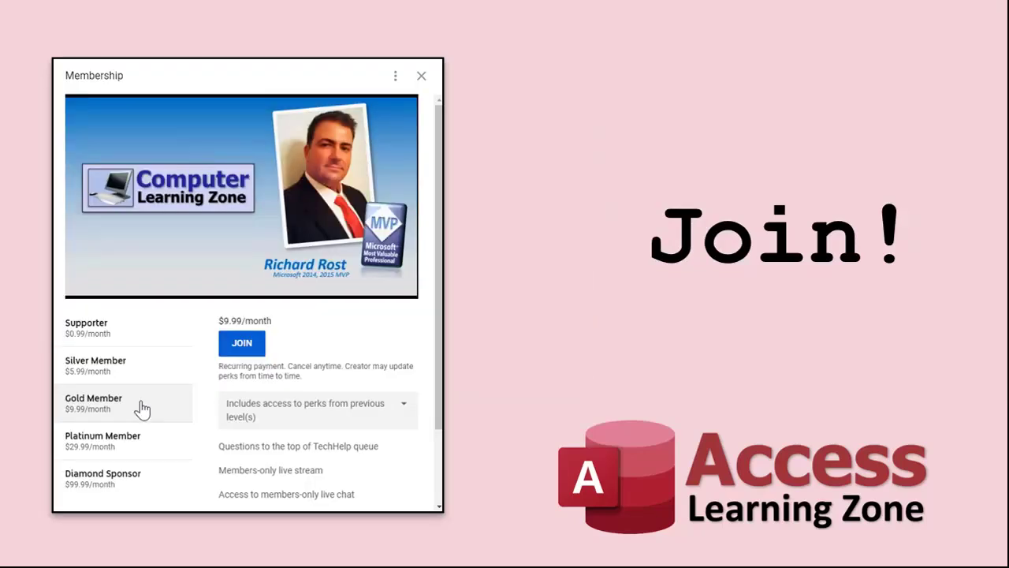